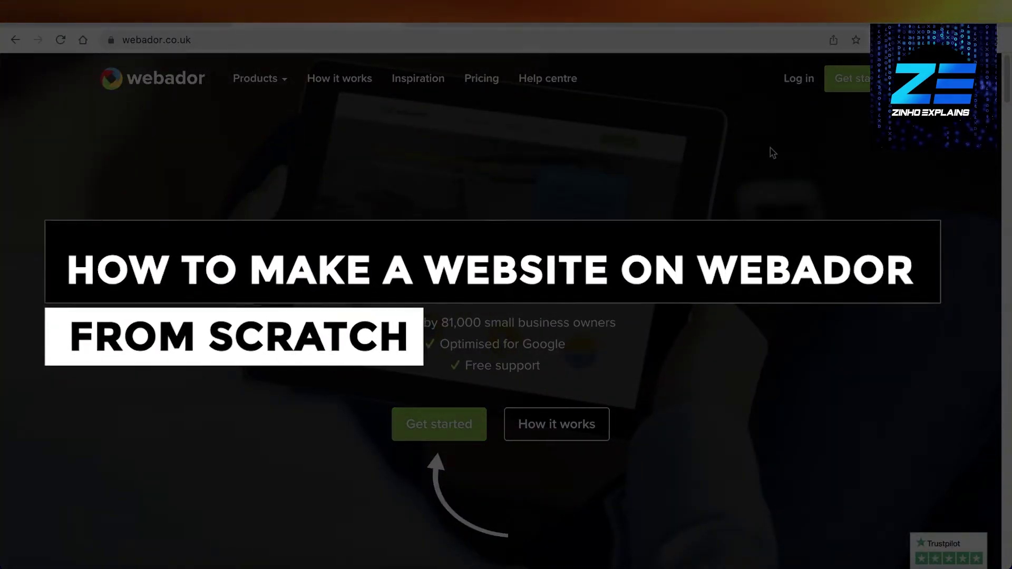
Scroll up and down the Webador homepage to look over its content
scroll(771, 148, "down", 2)
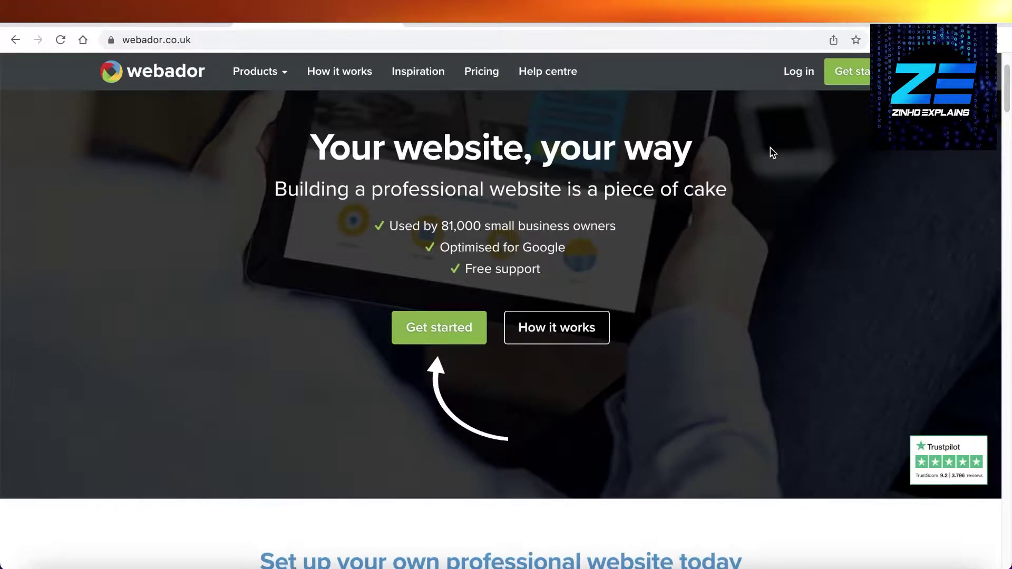
scroll(780, 167, "up", 2)
scroll(782, 169, "down", 6)
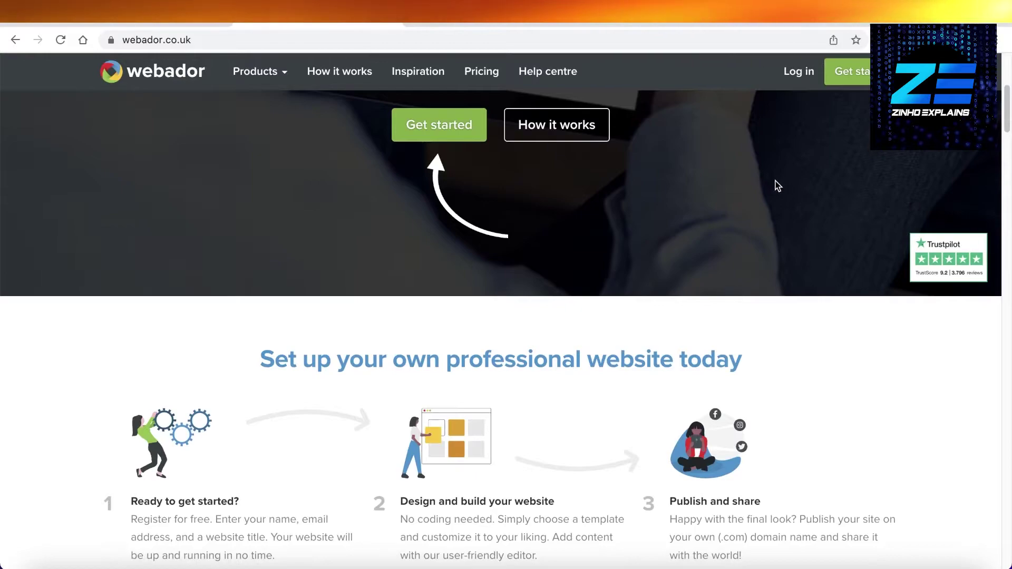
scroll(780, 179, "down", 10)
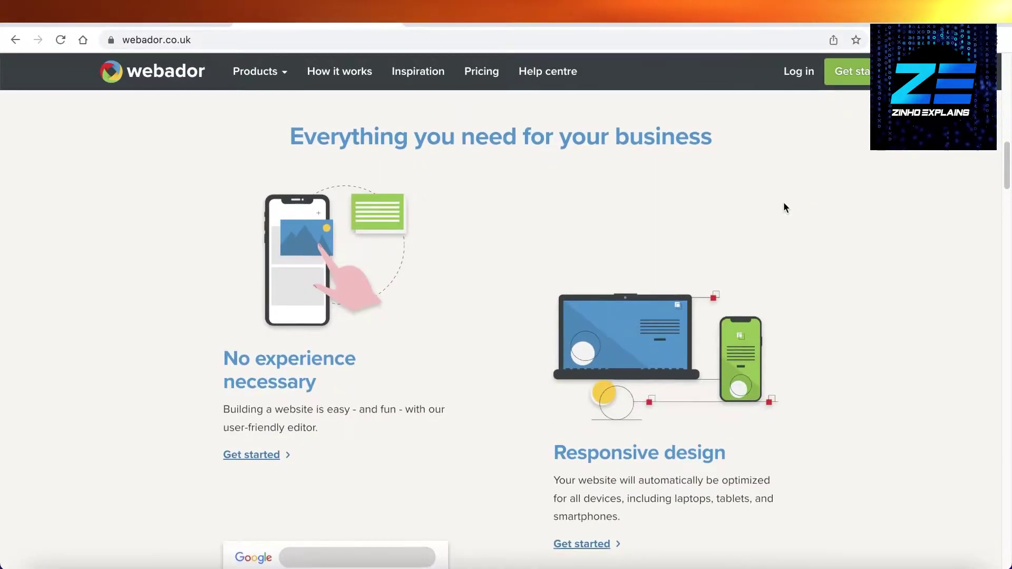
scroll(783, 207, "down", 6)
scroll(785, 211, "down", 18)
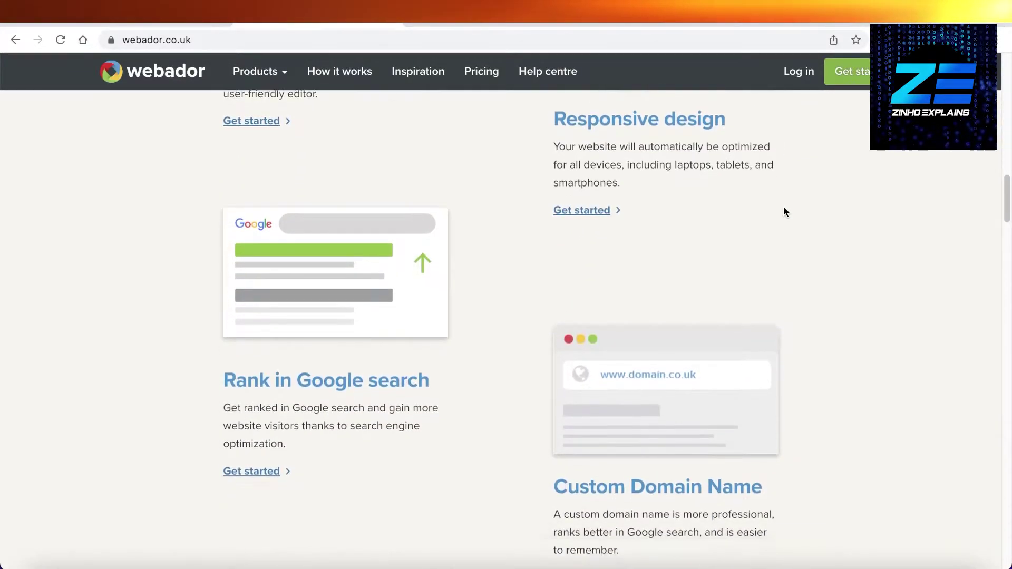
scroll(785, 216, "up", 9)
scroll(785, 227, "up", 20)
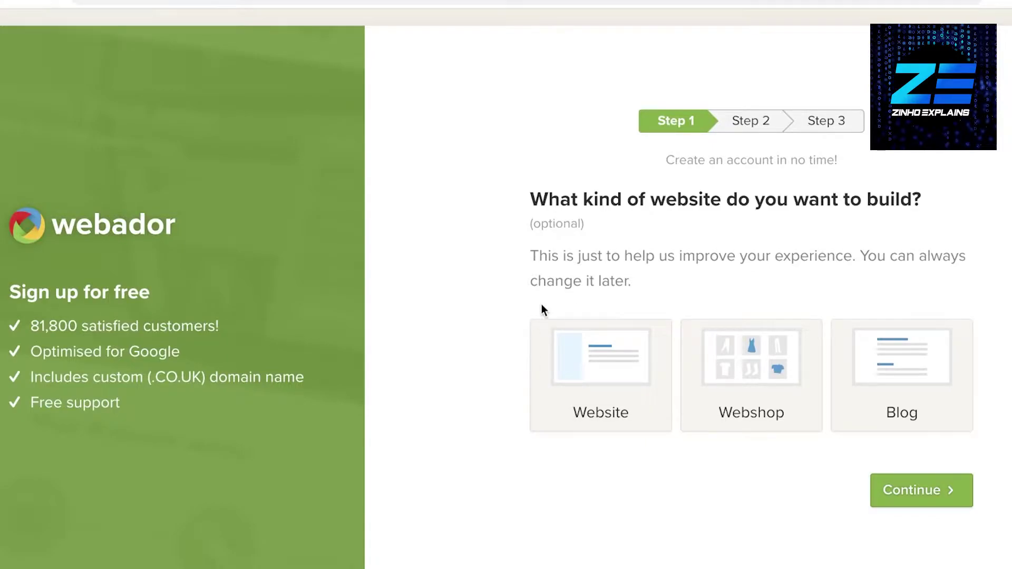
Choose a plain Website as the site type and title it 'Janes Law Firm'
left_click(606, 354)
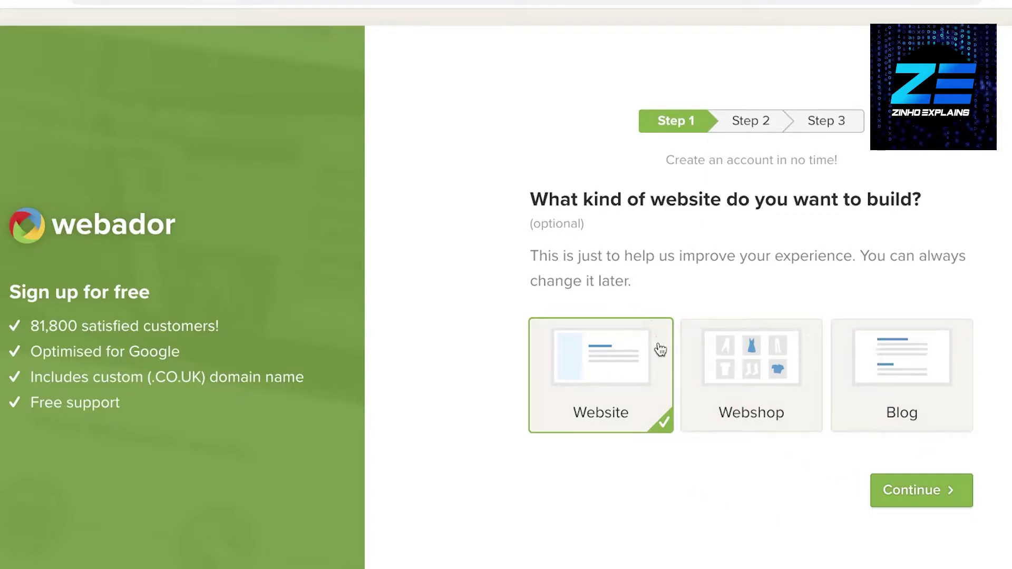
left_click(936, 495)
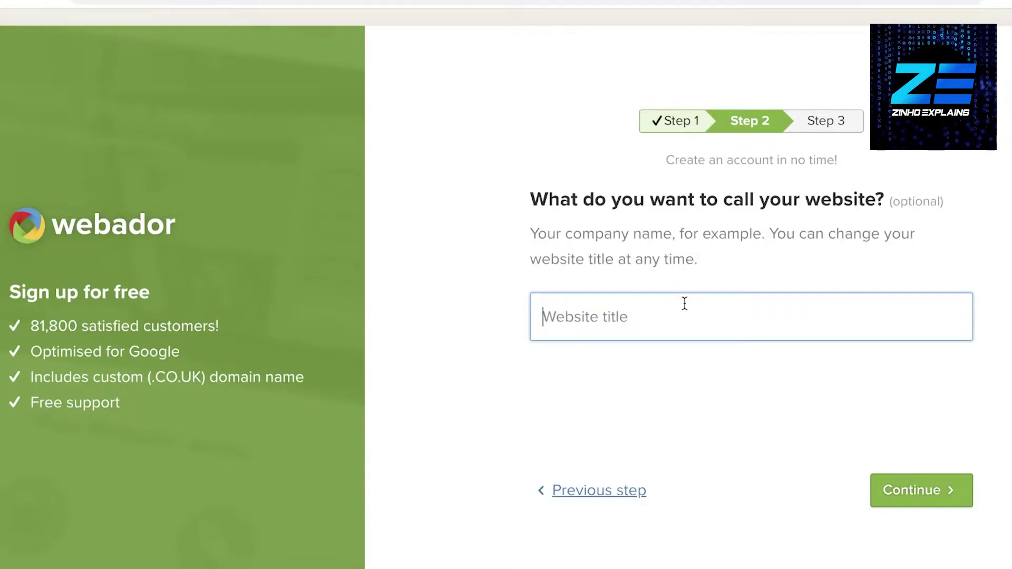
type("Janes Law Firm")
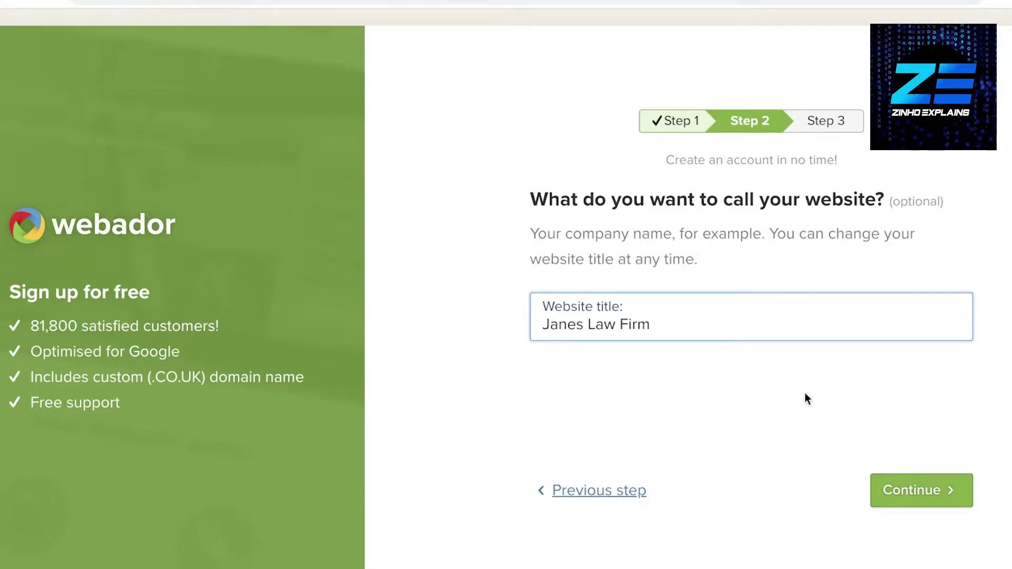
left_click(902, 491)
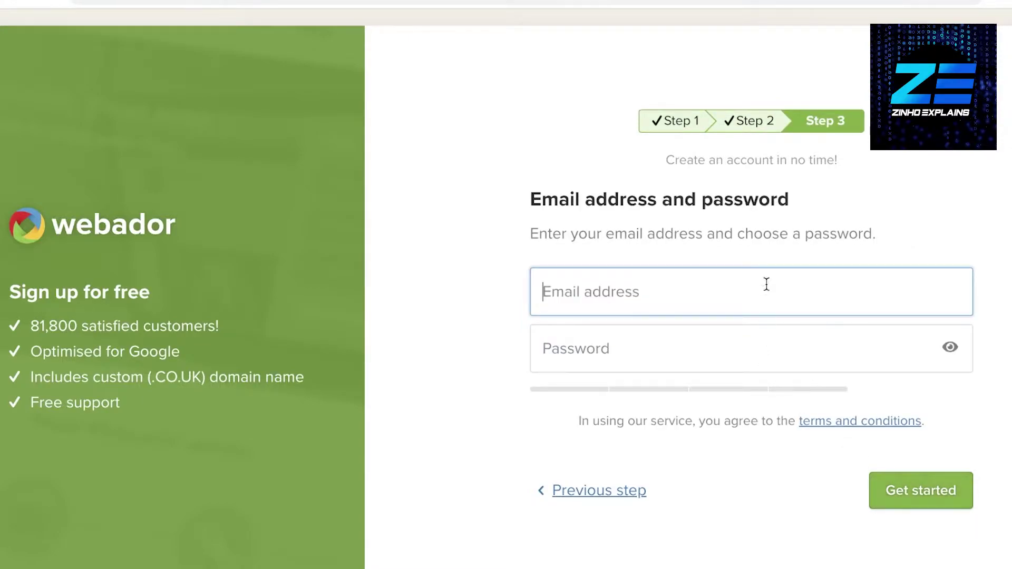
Fill in the saved account e-mail and the account password, then submit the sign-up
left_click(703, 283)
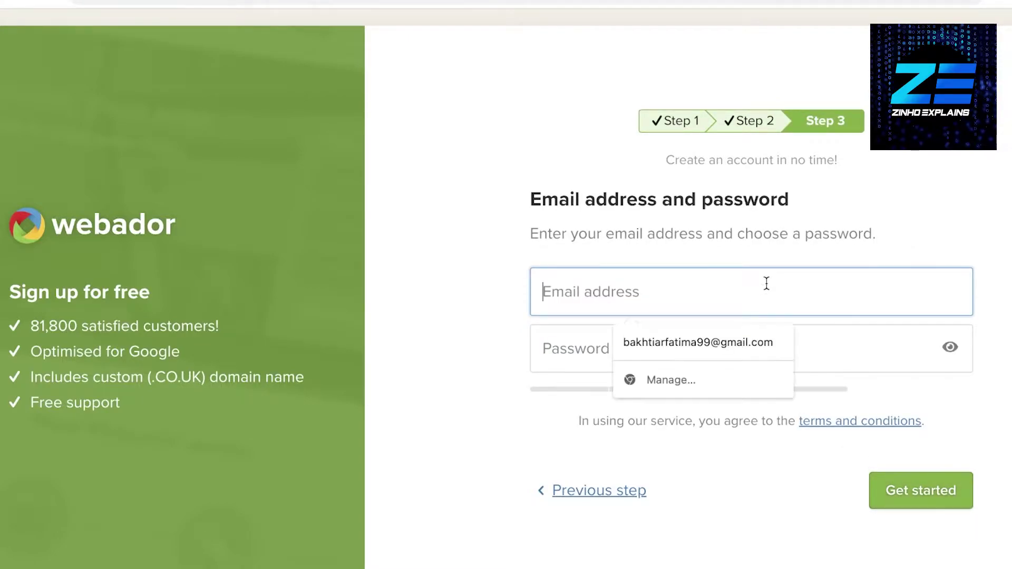
left_click(736, 329)
left_click(732, 349)
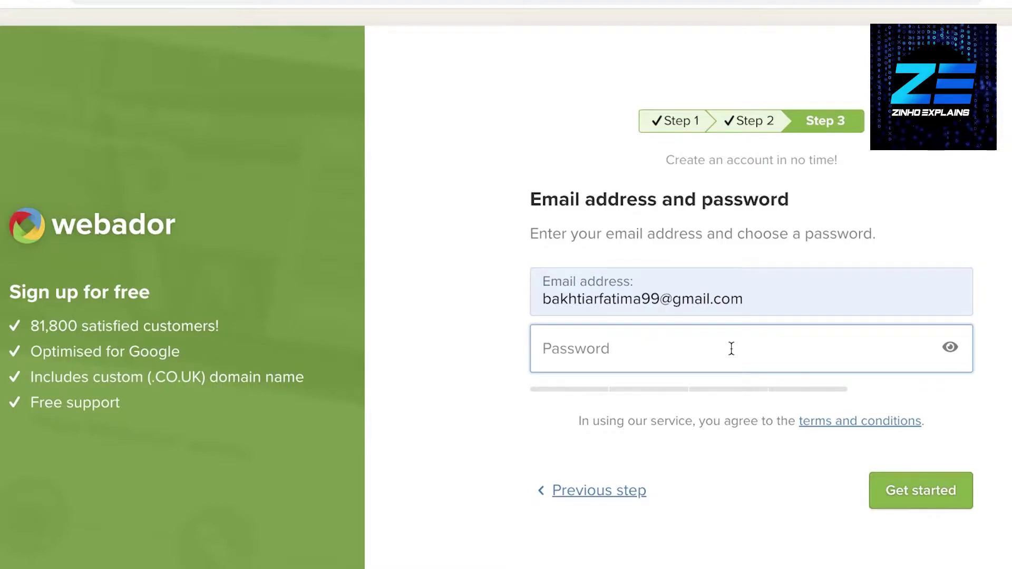
key("ctrl+v")
key("Return")
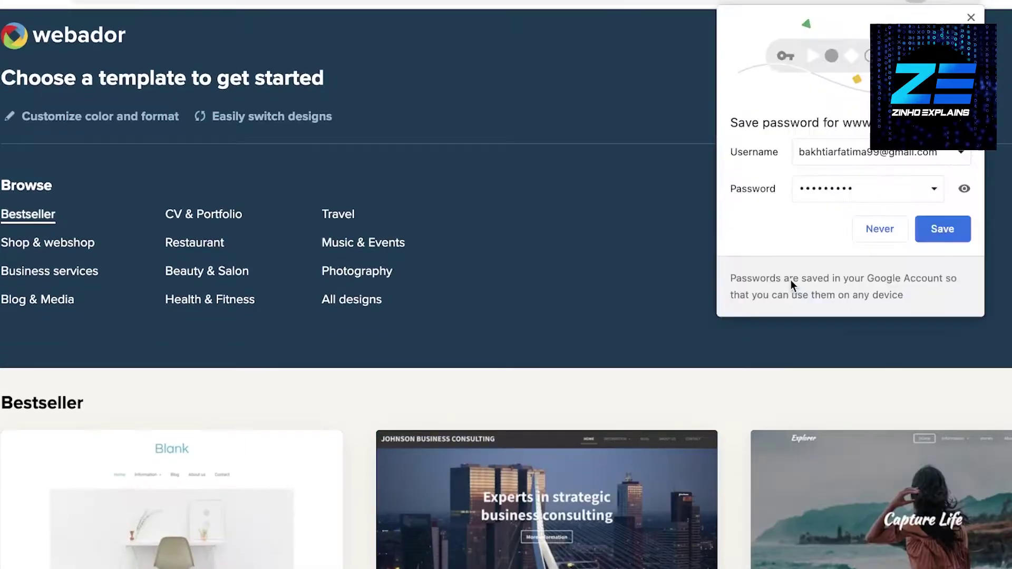
scroll(657, 260, "down", 2)
scroll(657, 261, "down", 15)
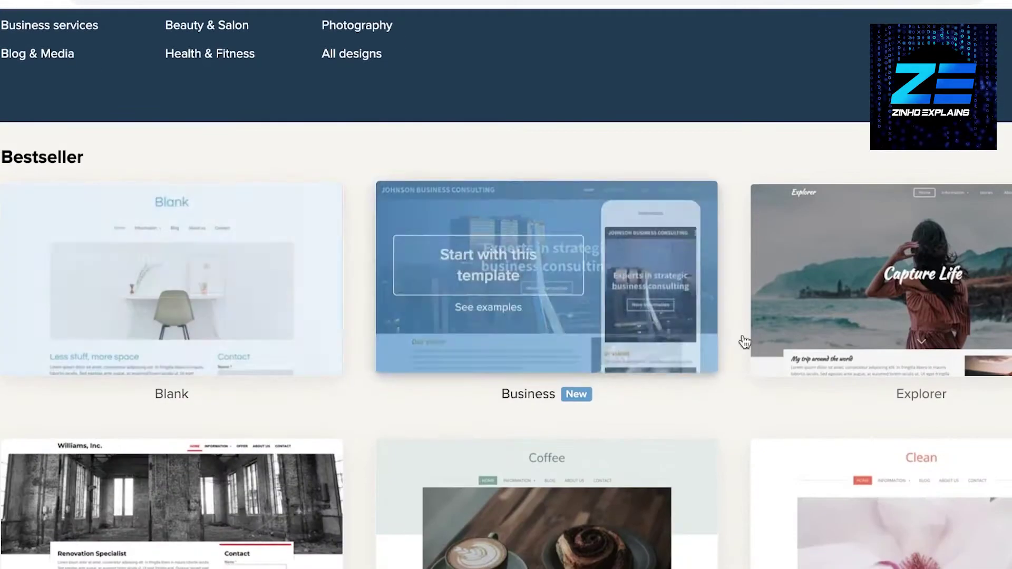
scroll(659, 407, "down", 20)
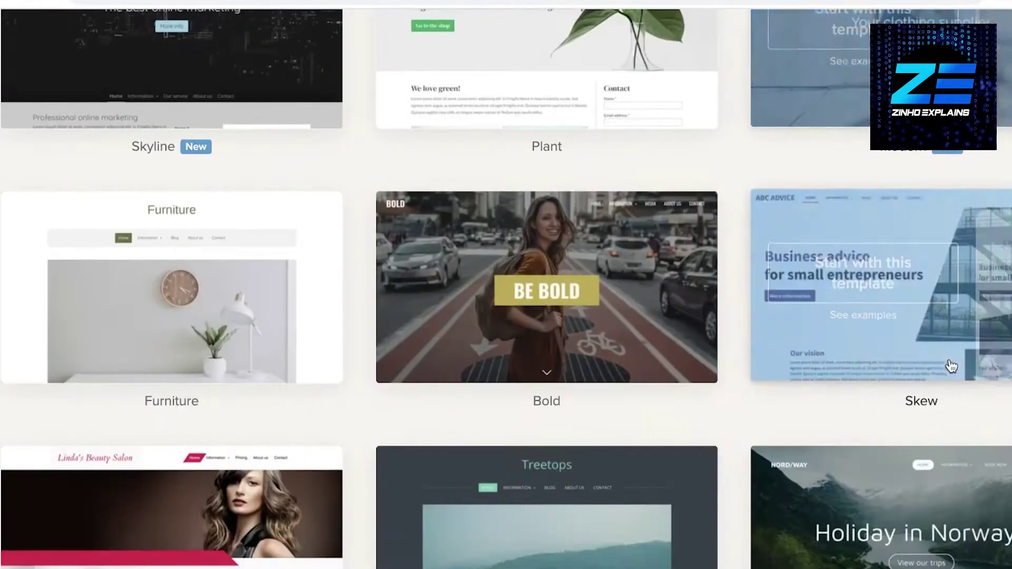
scroll(832, 414, "down", 4)
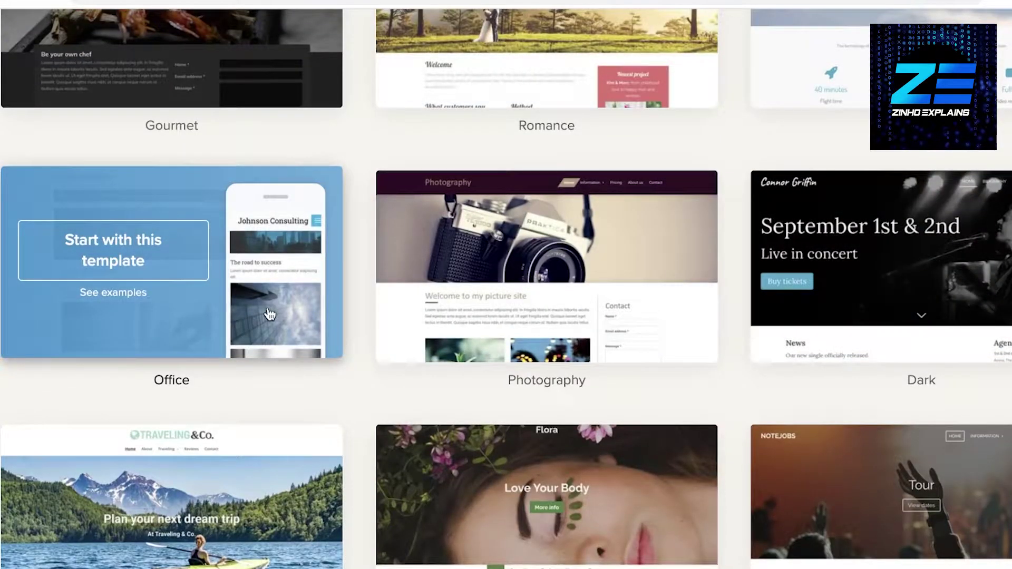
scroll(270, 315, "down", 6)
scroll(270, 315, "down", 3)
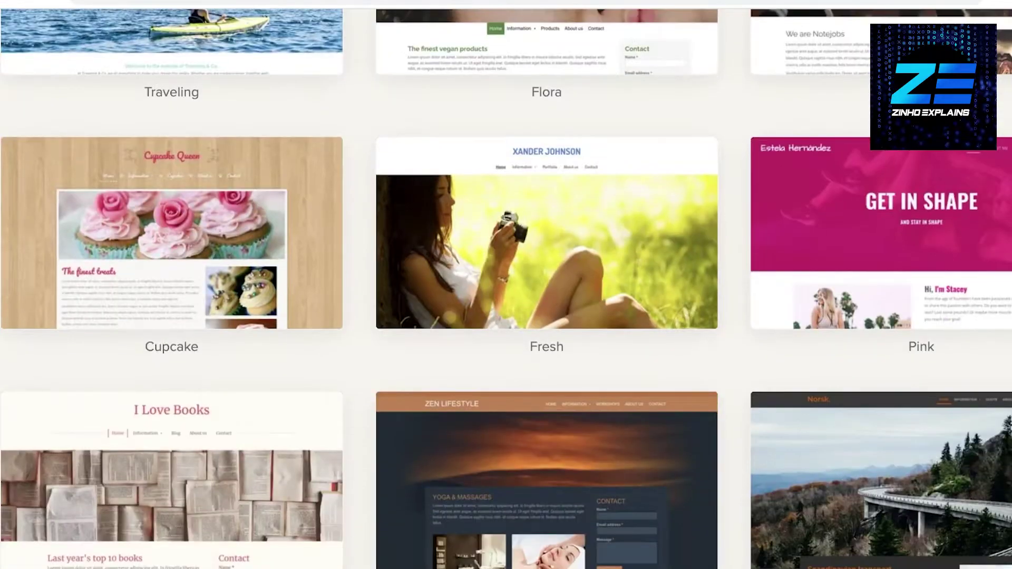
scroll(813, 316, "down", 9)
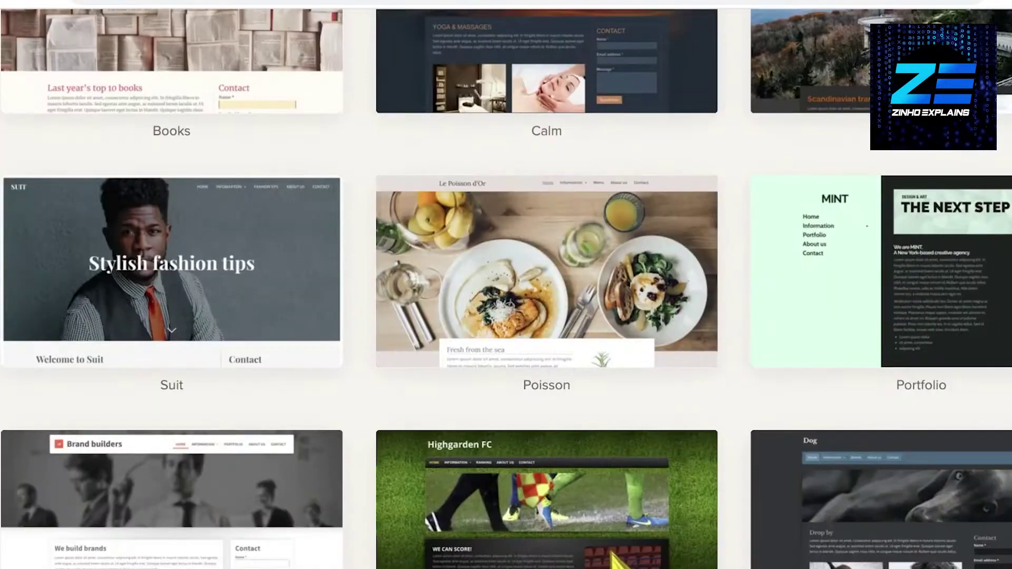
scroll(398, 368, "down", 20)
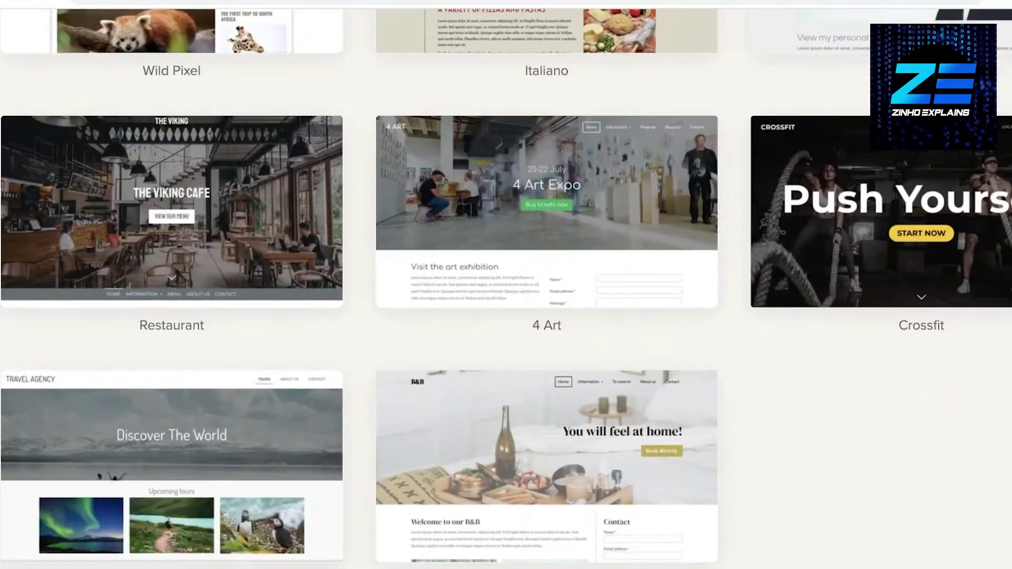
scroll(238, 312, "up", 20)
scroll(239, 312, "up", 20)
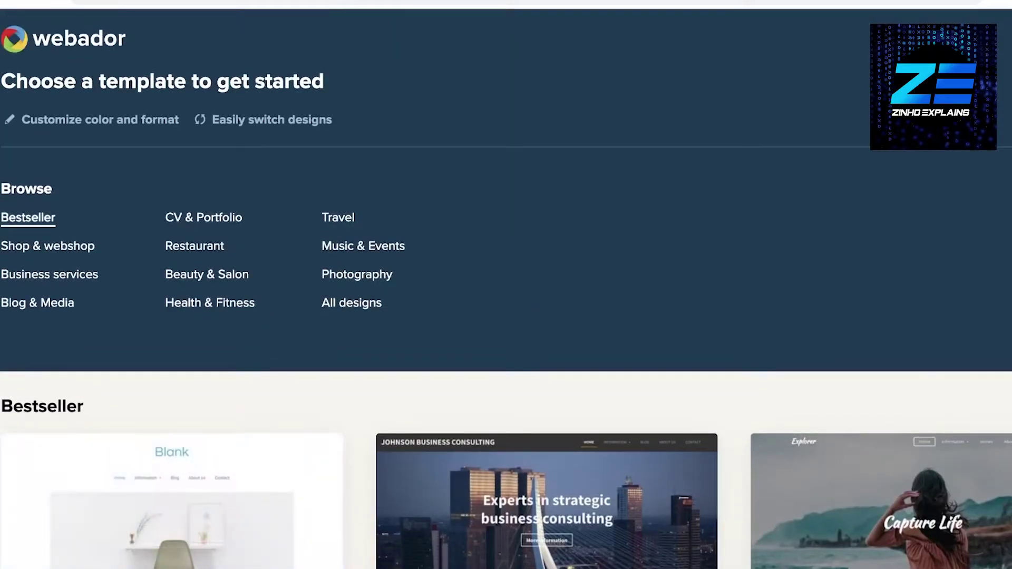
scroll(536, 310, "down", 3)
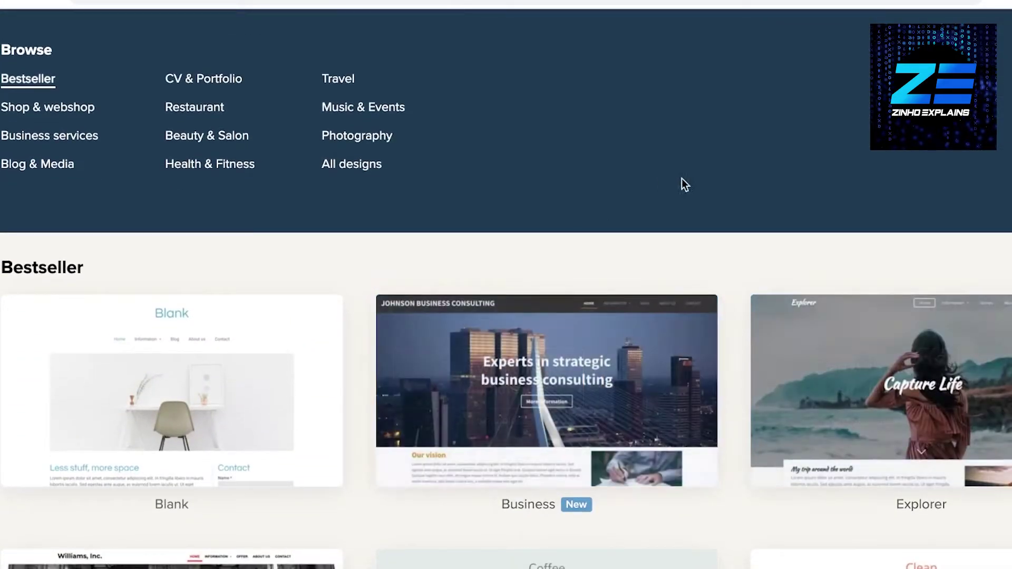
scroll(803, 254, "up", 3)
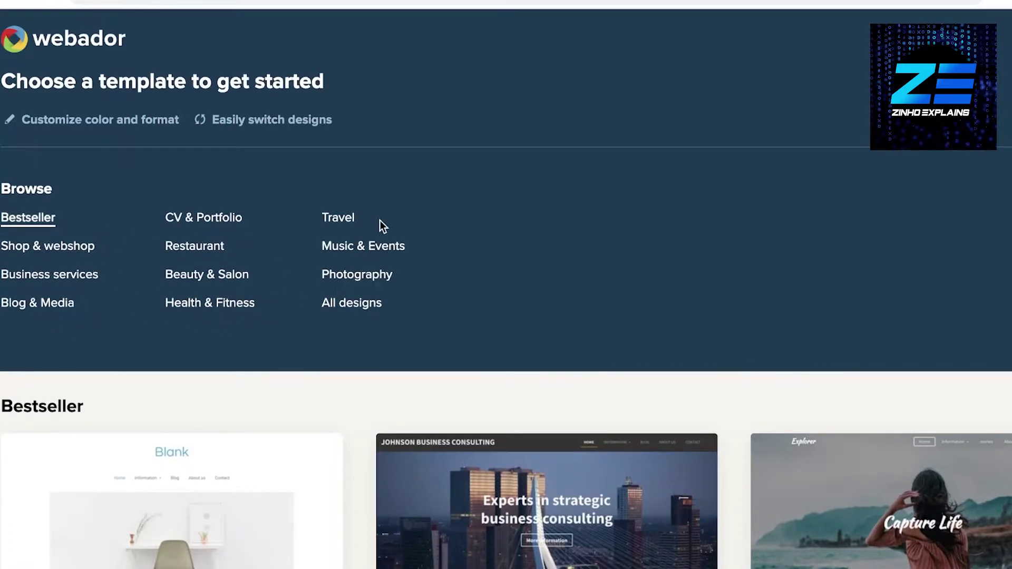
Show all template designs, then filter to the Business services category
left_click(333, 305)
scroll(680, 222, "down", 15)
scroll(705, 233, "up", 20)
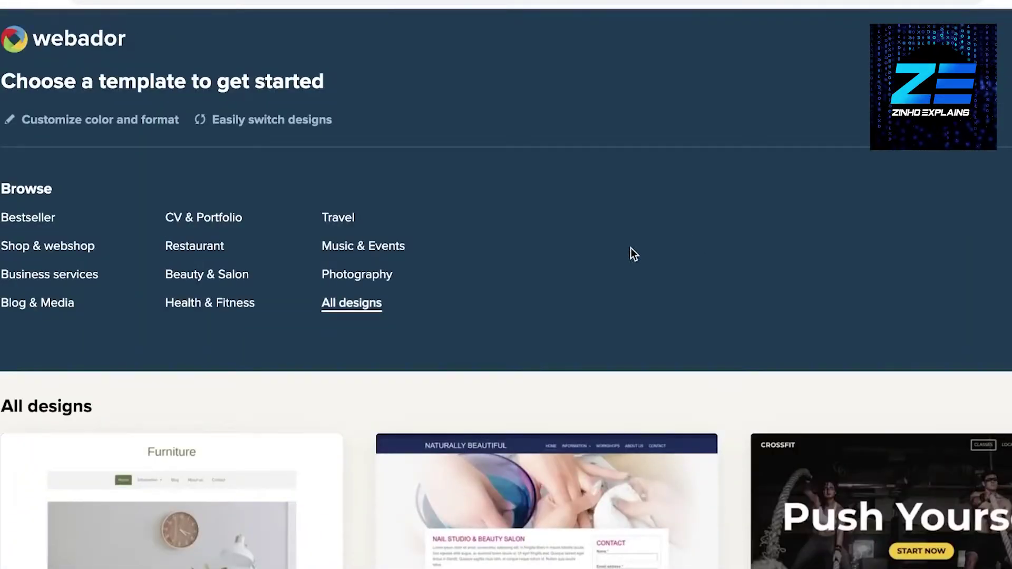
left_click(86, 277)
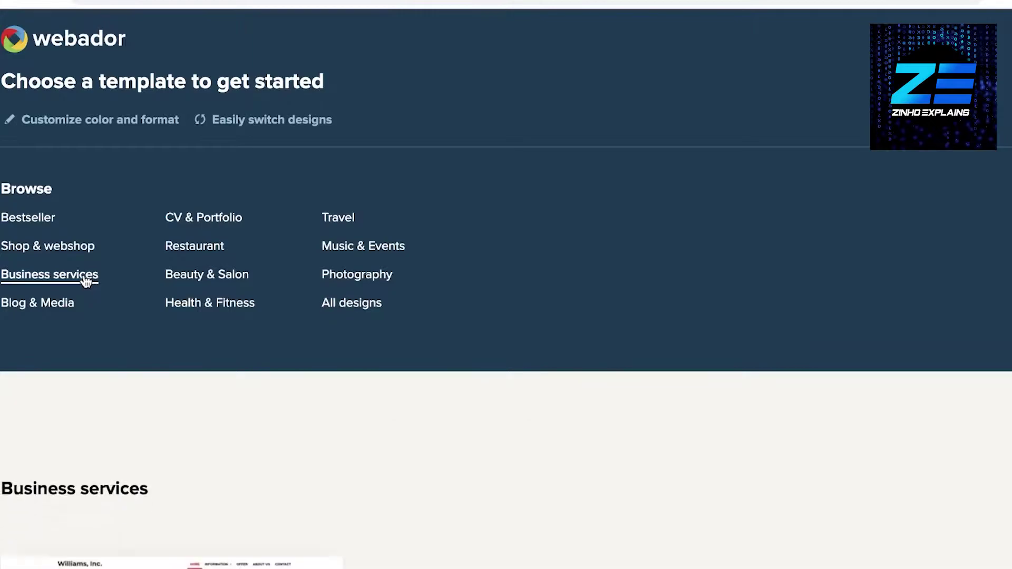
Browse the Business services templates and start with the Creativ template
scroll(543, 226, "down", 15)
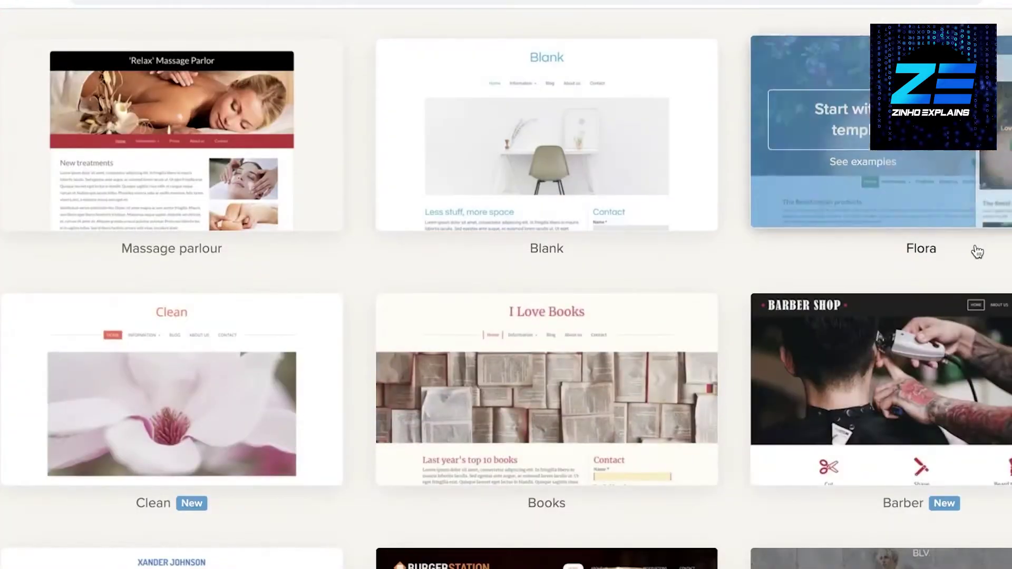
scroll(124, 249, "up", 15)
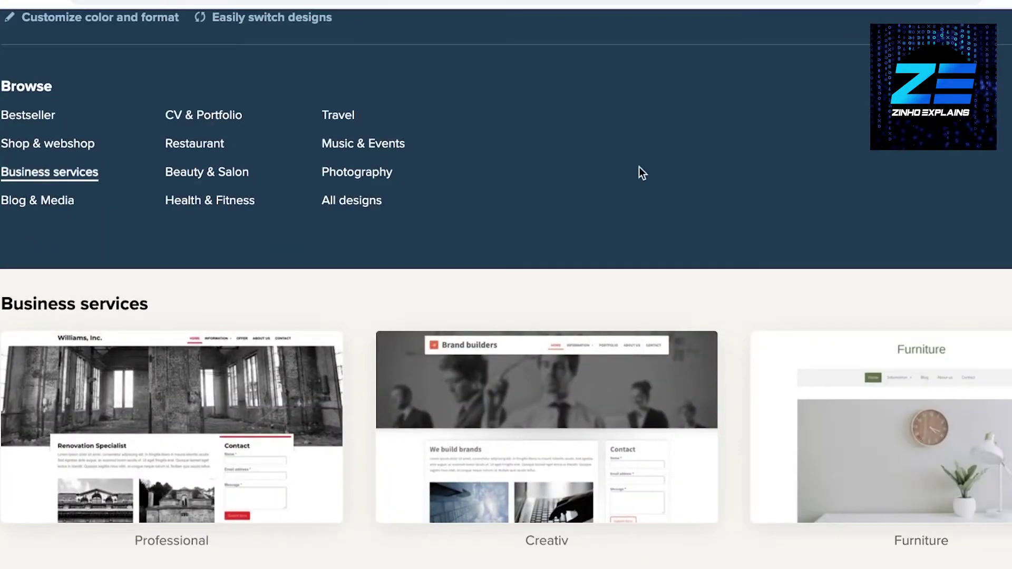
scroll(590, 153, "up", 2)
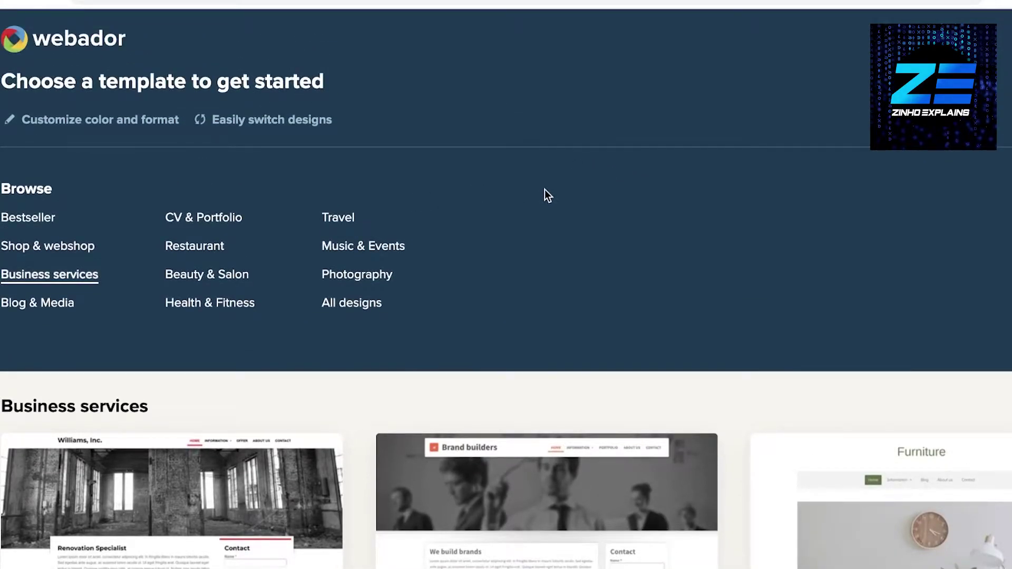
scroll(543, 193, "down", 15)
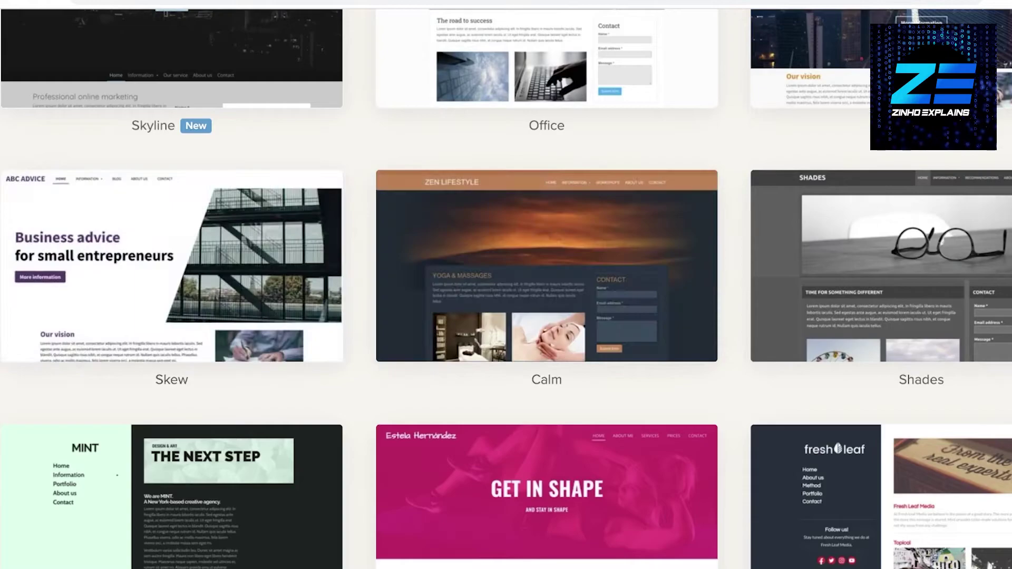
scroll(662, 370, "up", 2)
scroll(662, 370, "down", 4)
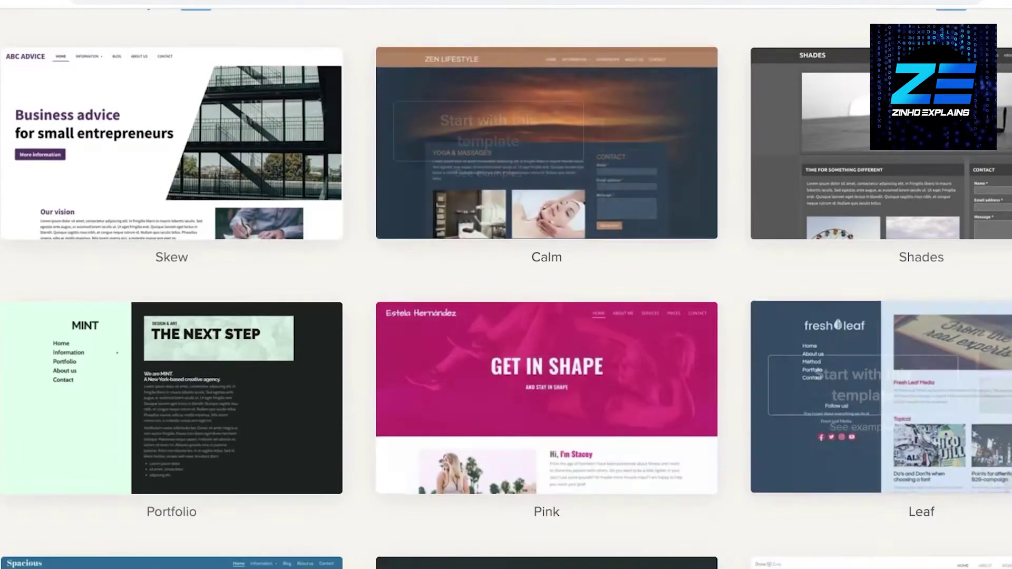
scroll(506, 285, "up", 3)
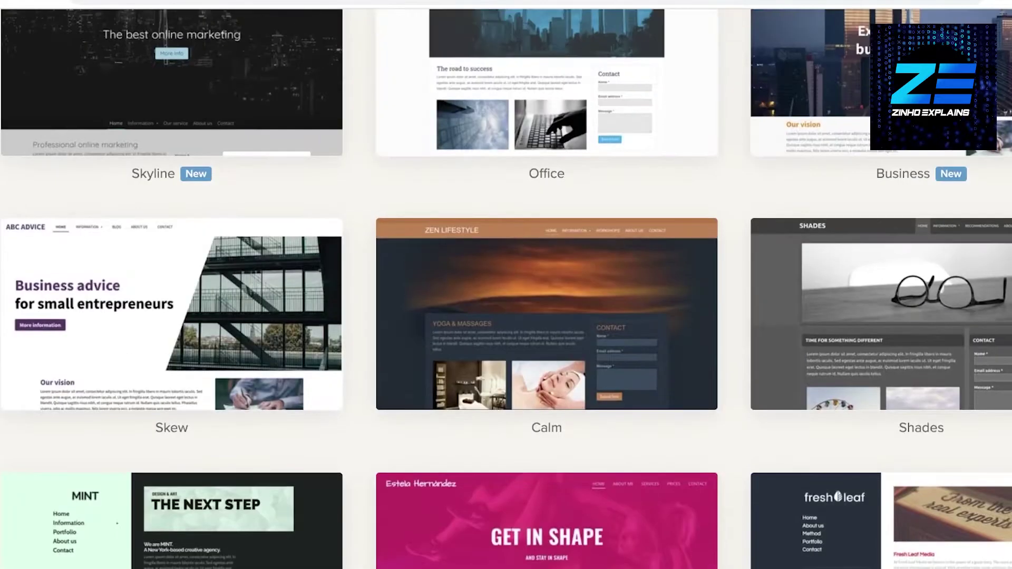
scroll(506, 285, "up", 7)
scroll(507, 285, "down", 5)
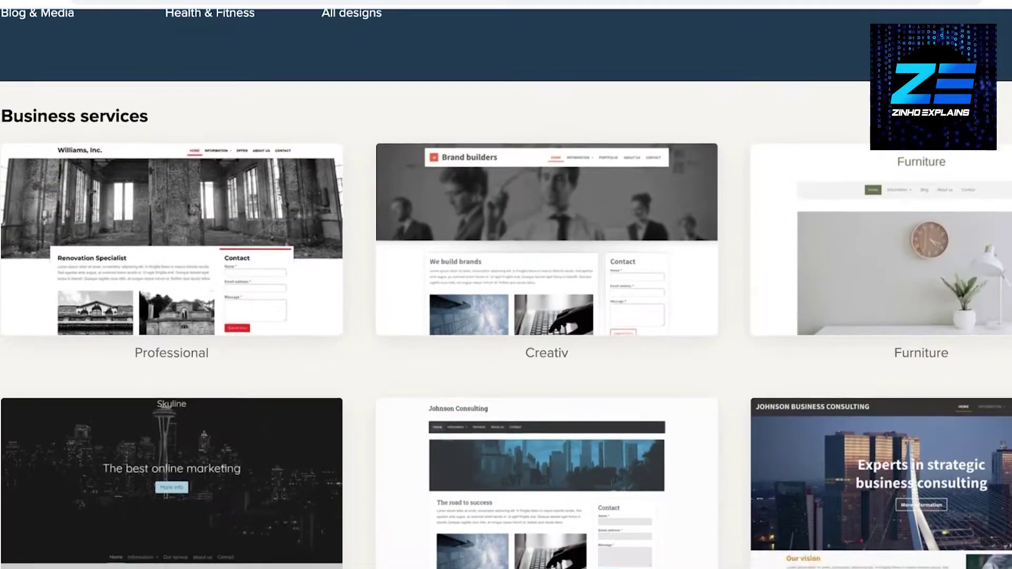
scroll(506, 285, "up", 4)
scroll(506, 285, "down", 8)
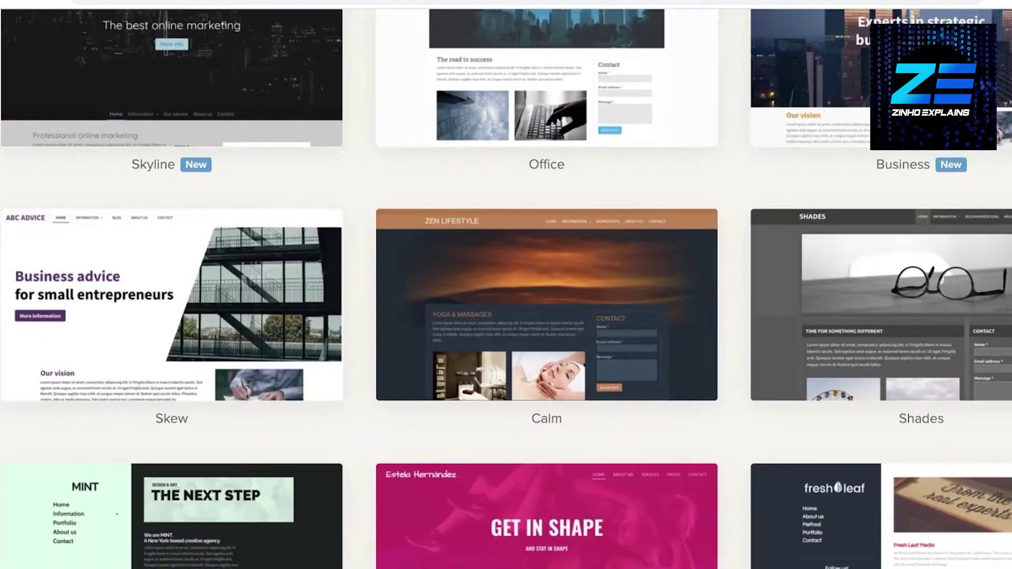
scroll(506, 285, "up", 12)
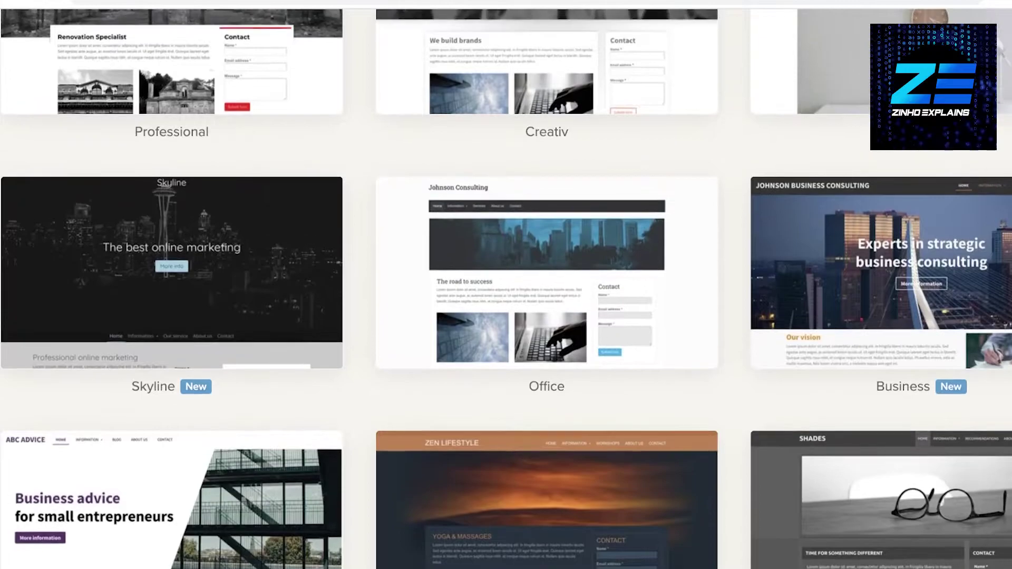
scroll(506, 284, "down", 9)
scroll(506, 285, "up", 6)
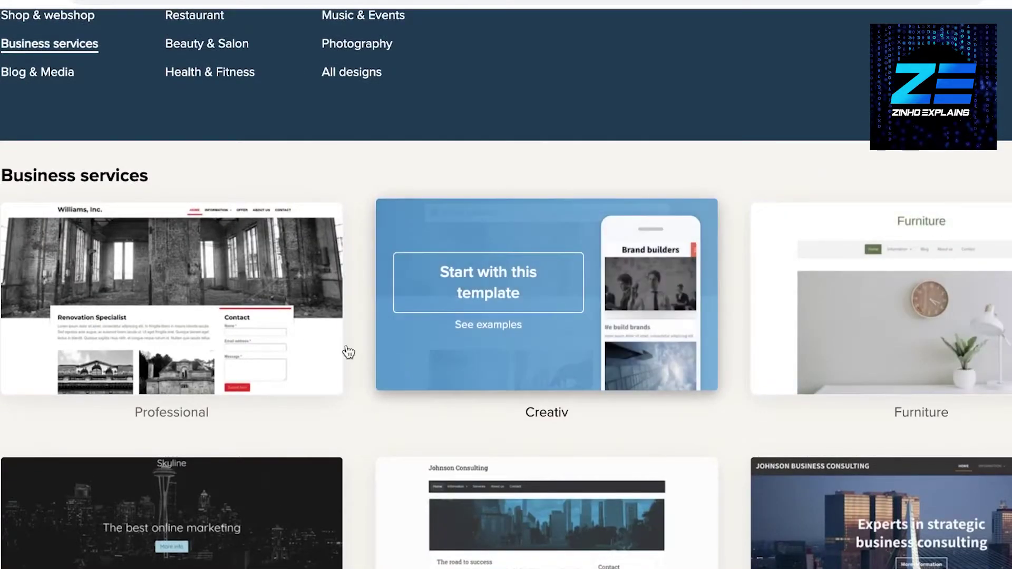
left_click(166, 287)
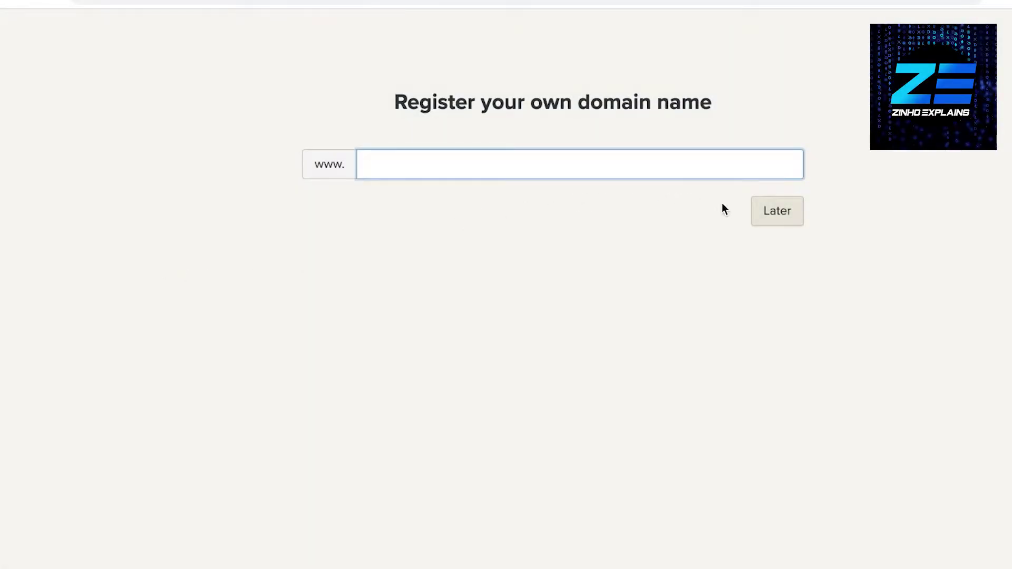
Choose Later on the 'Register your own domain name' page
left_click(773, 212)
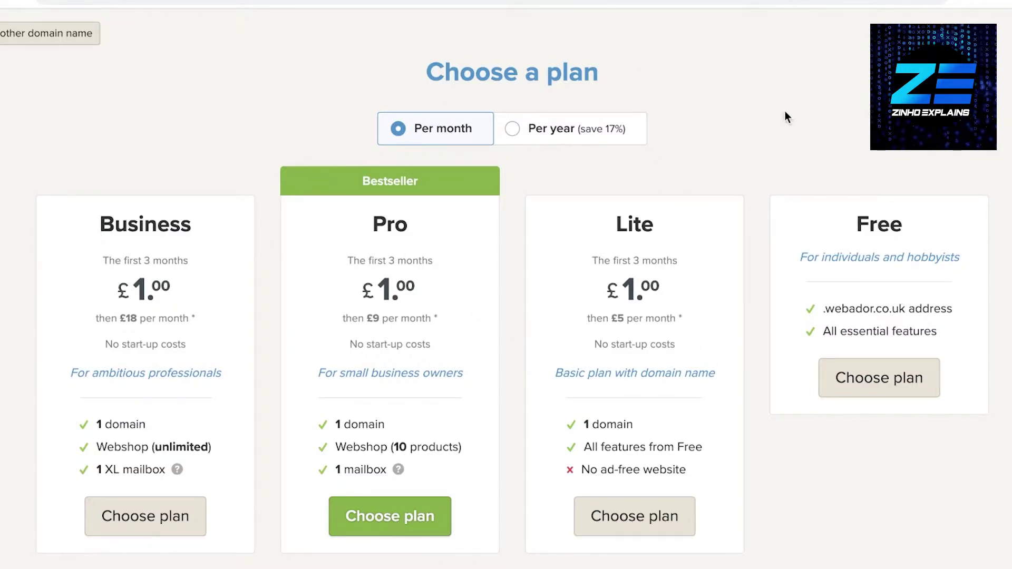
Compare yearly and monthly pricing, then choose the Free plan
left_click(521, 129)
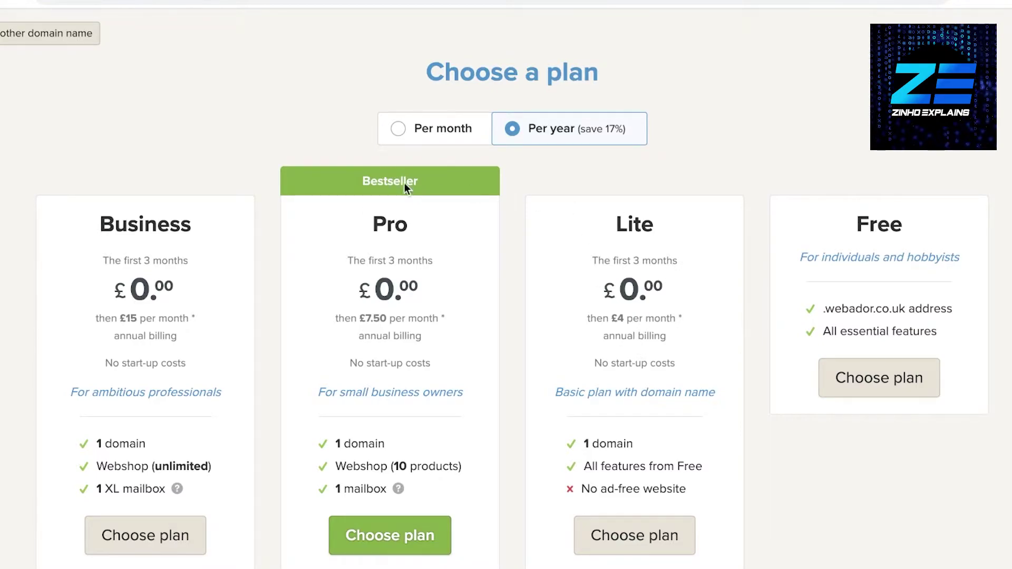
left_click(414, 139)
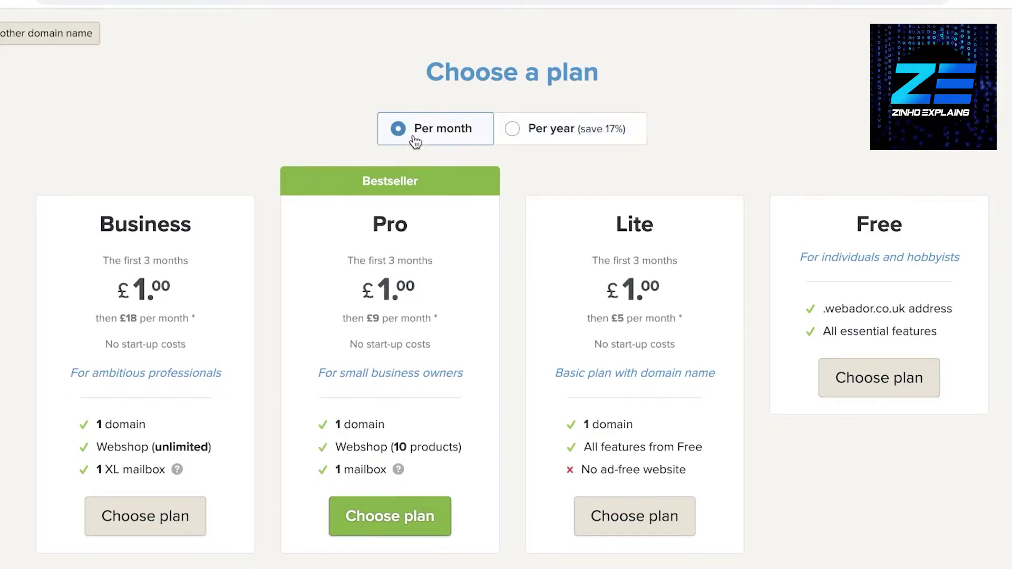
left_click(878, 379)
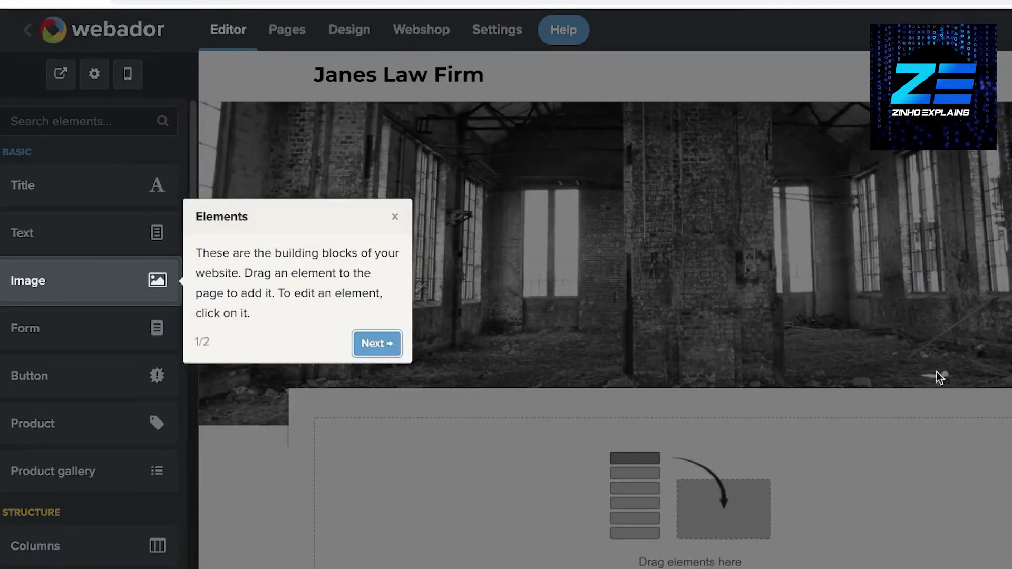
Close the Elements tour, try Logo & Text and Logo layouts, then set the header to Text
left_click(395, 218)
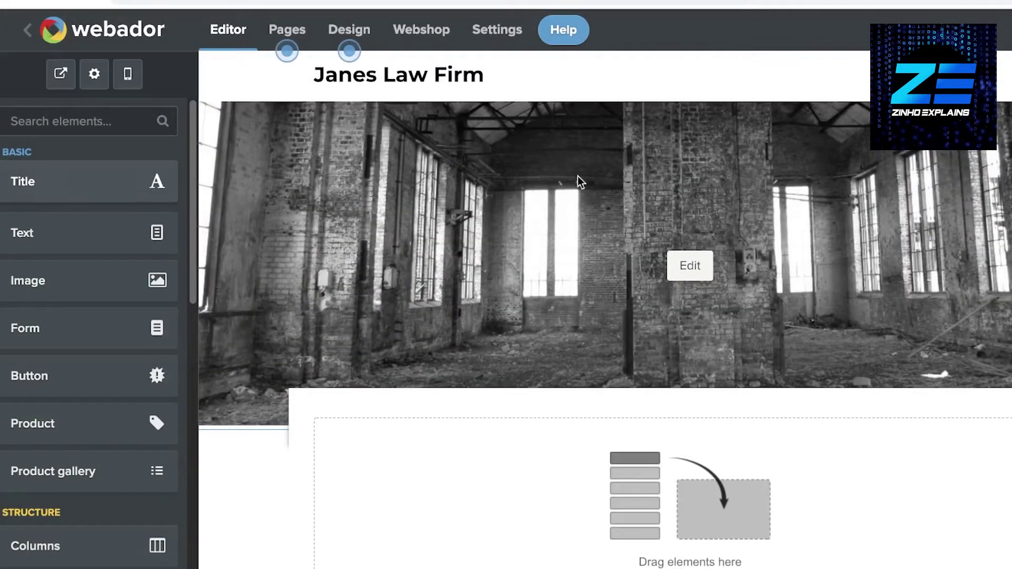
left_click(366, 58)
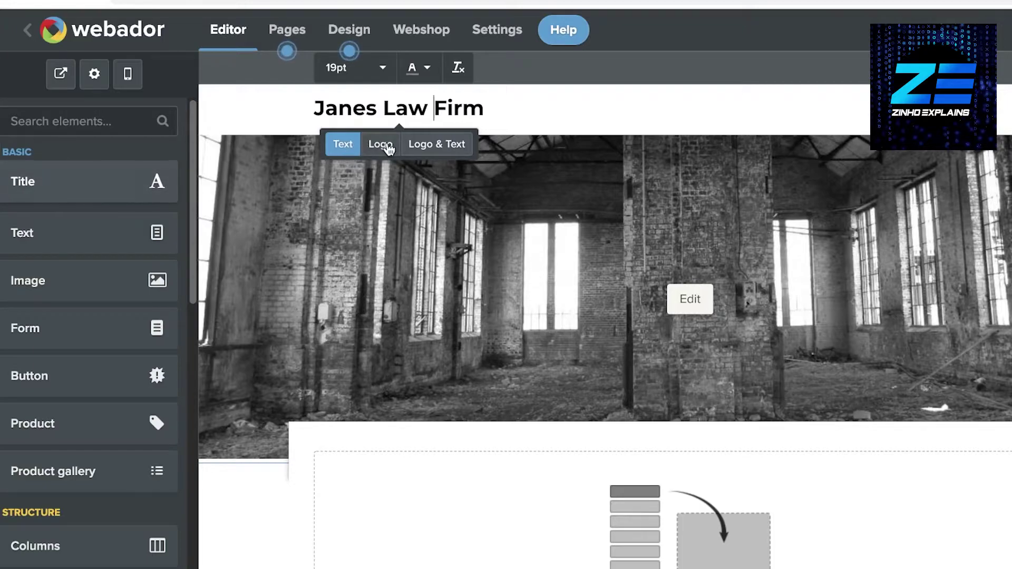
left_click(438, 145)
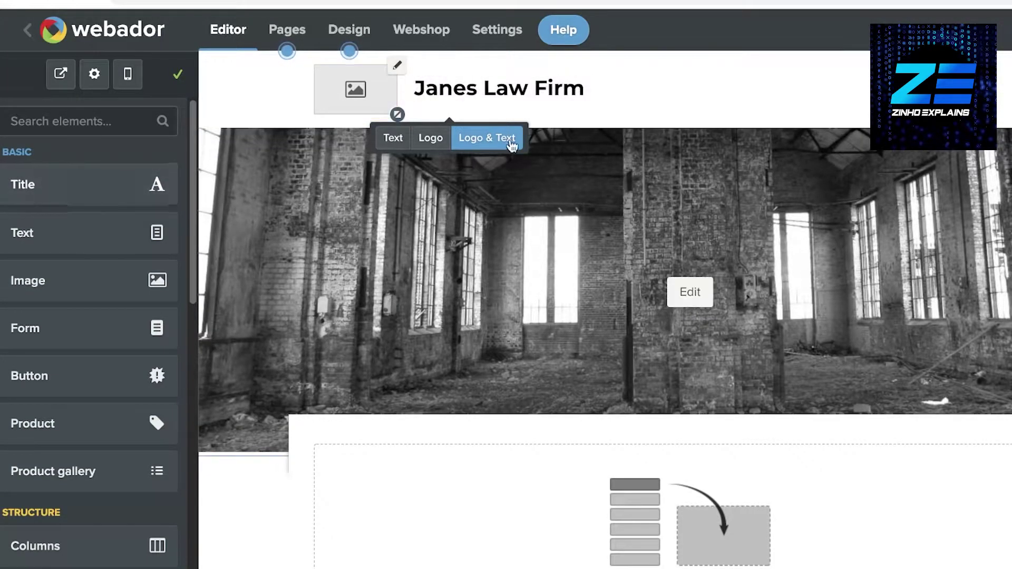
left_click(429, 139)
left_click(298, 139)
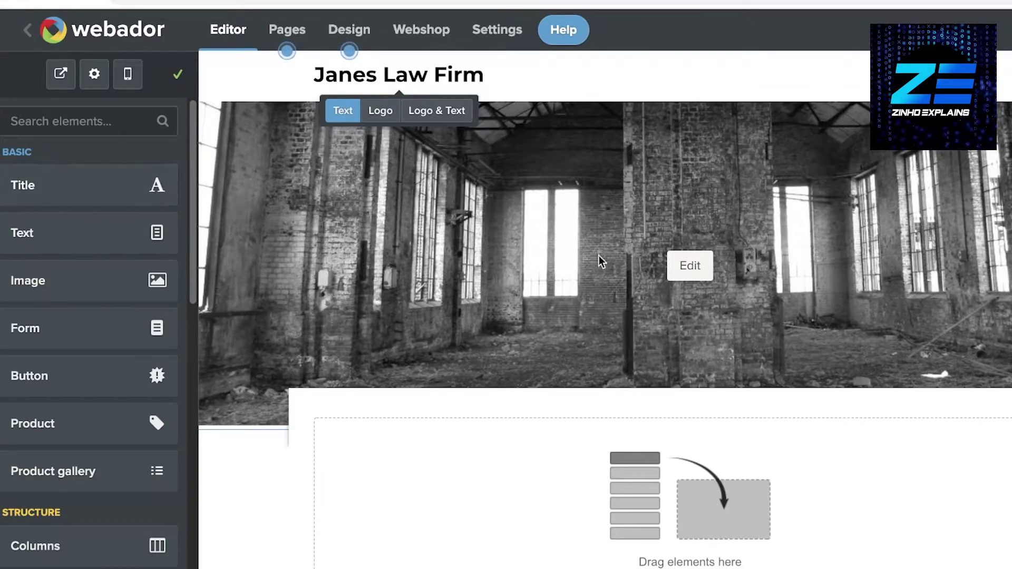
scroll(517, 253, "down", 1)
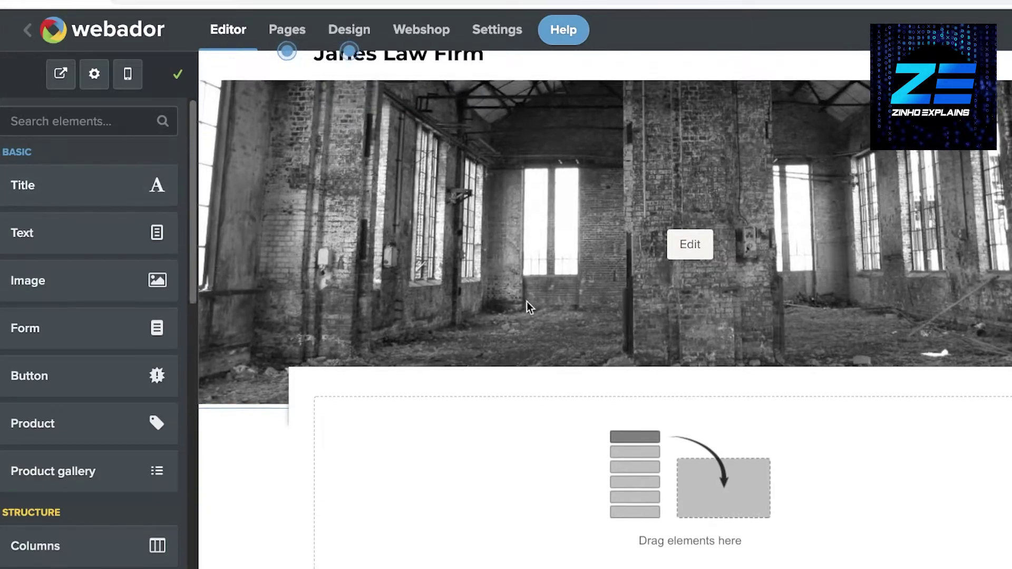
scroll(665, 268, "up", 1)
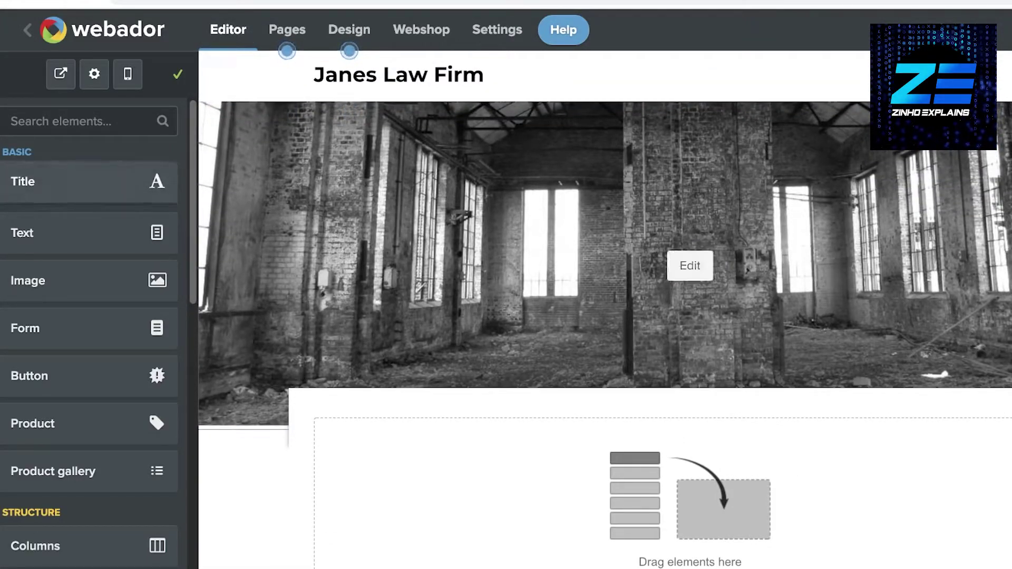
Search stock images for 'lawyer', set the Lady Justice scales photo as banner, and reposition it
left_click(677, 270)
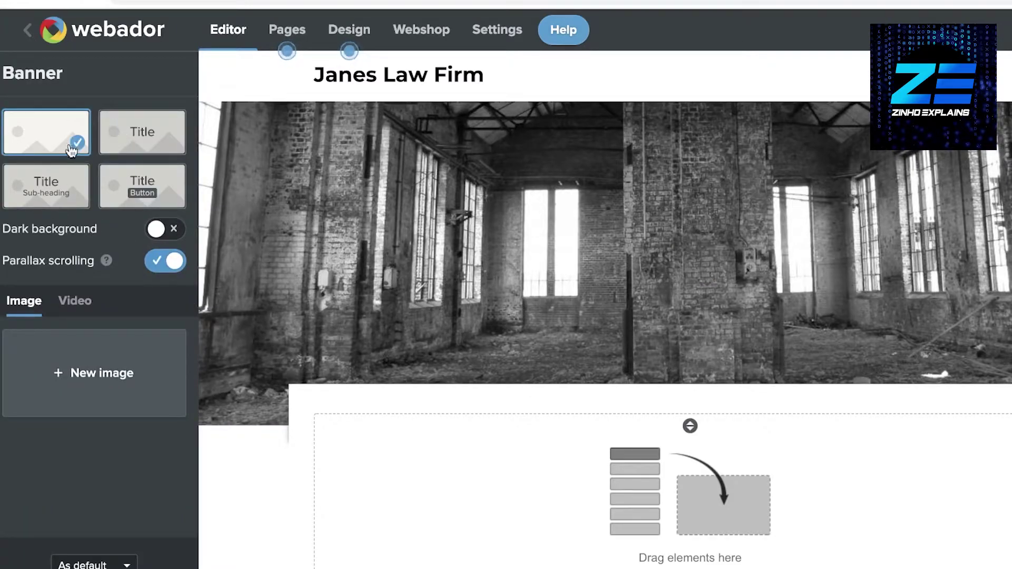
left_click(109, 403)
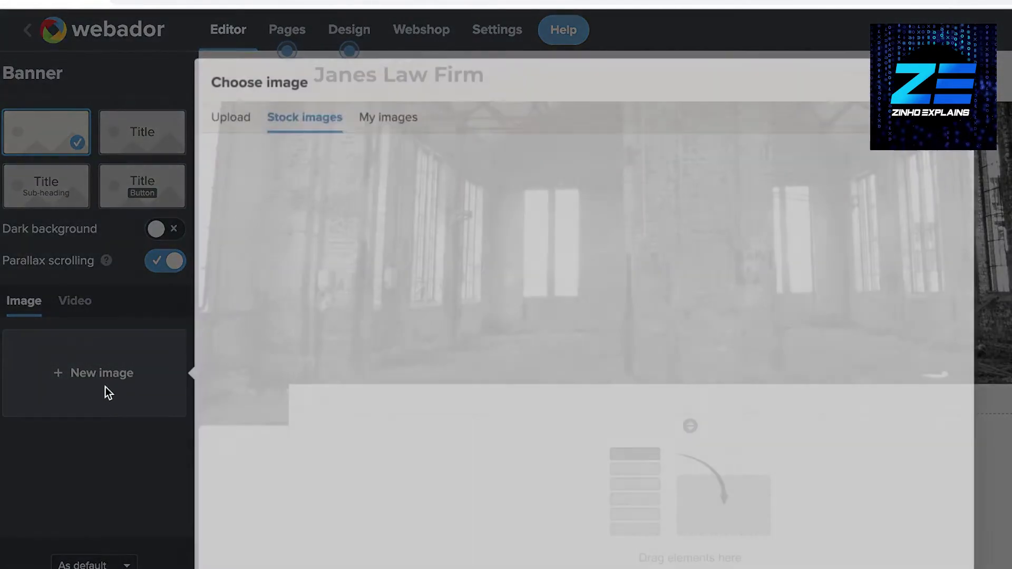
scroll(404, 355, "down", 3)
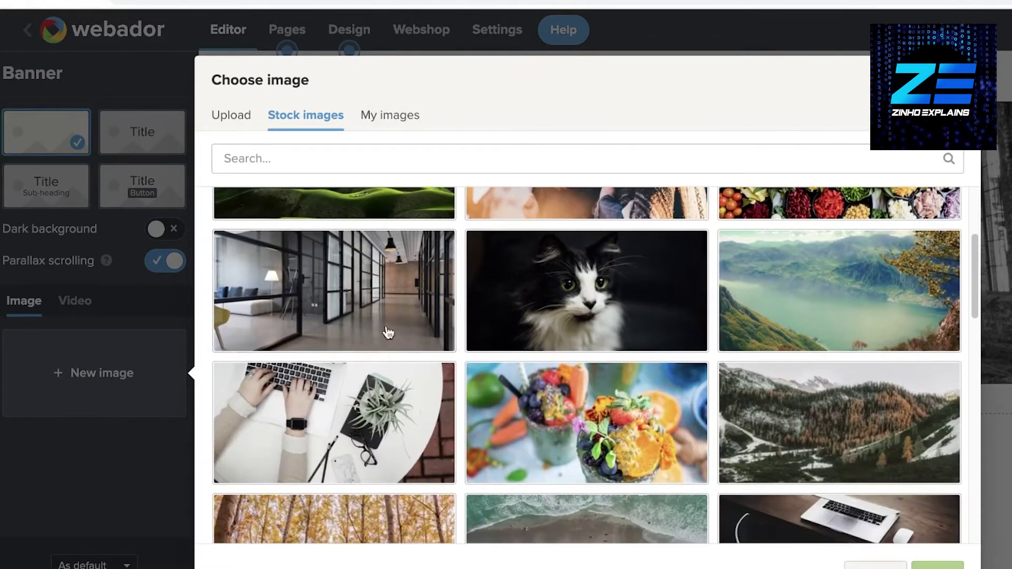
left_click(517, 167)
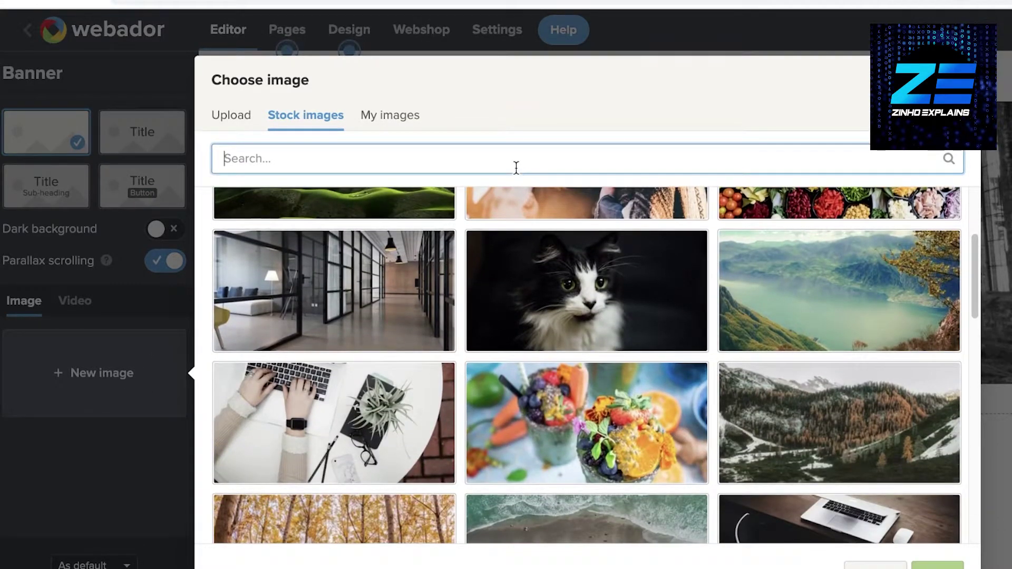
left_click(228, 117)
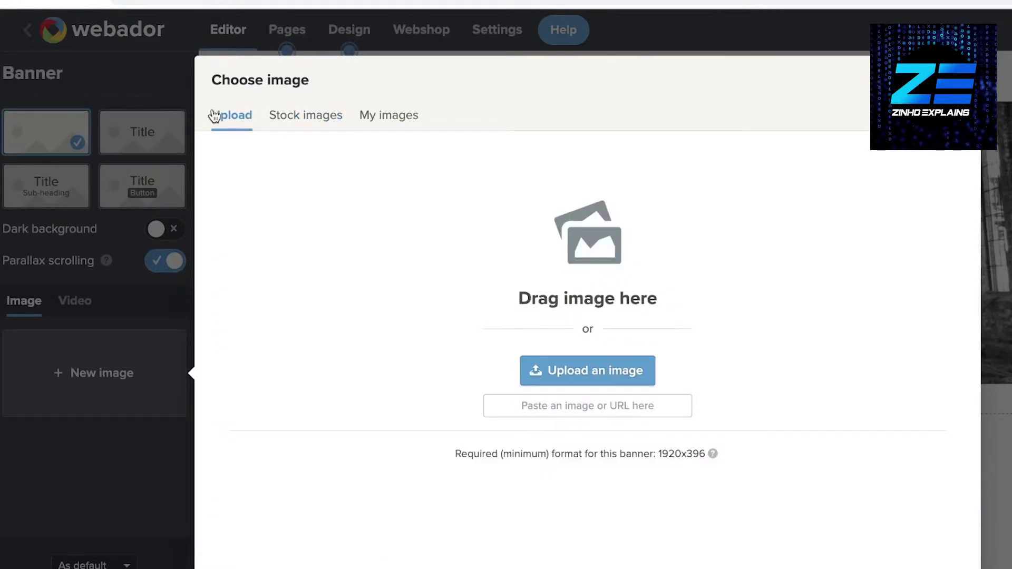
left_click(304, 118)
left_click(324, 168)
type("lawyer")
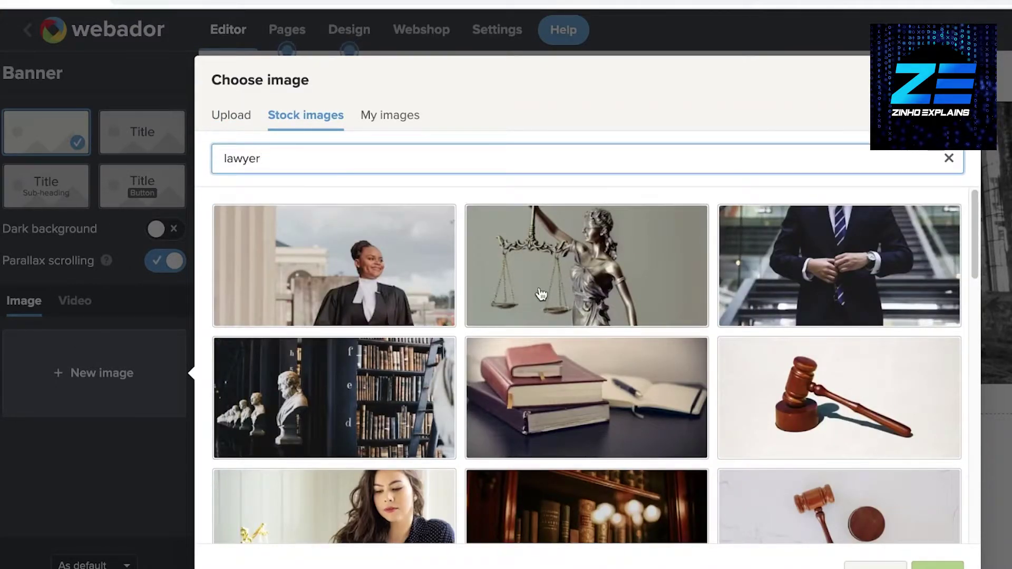
left_click(549, 266)
left_click(940, 566)
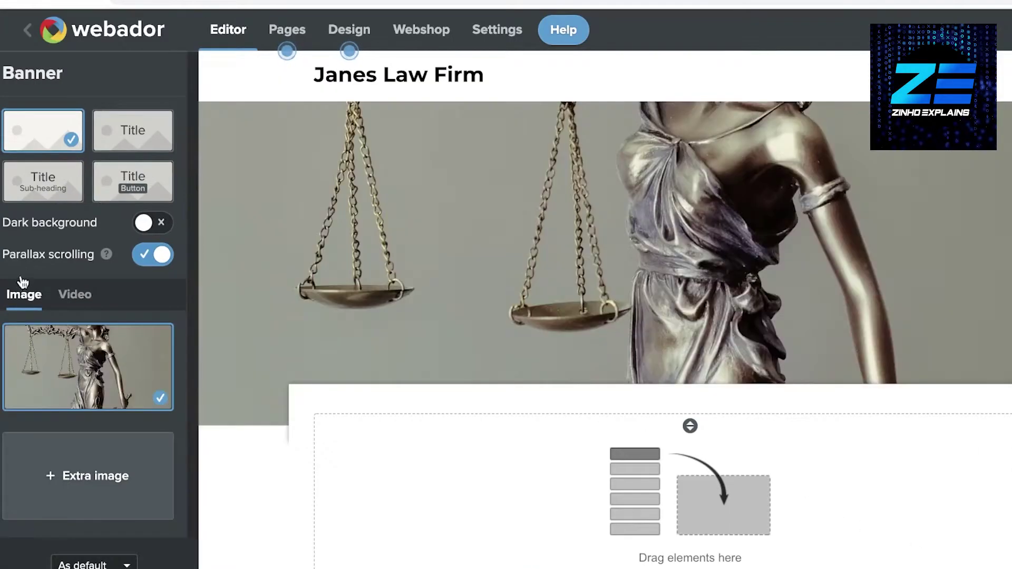
left_click_drag(694, 264, 716, 81)
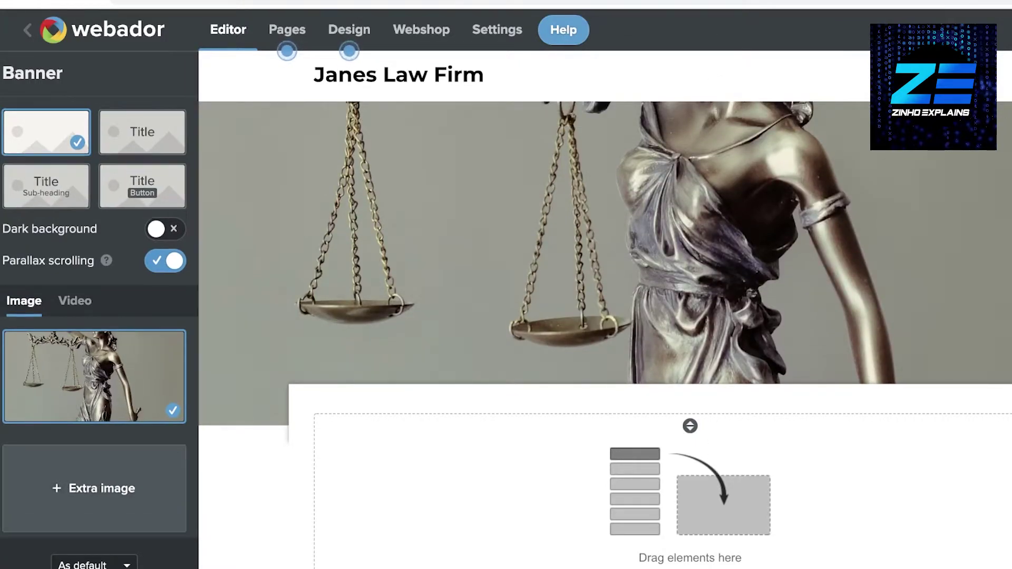
left_click(624, 163)
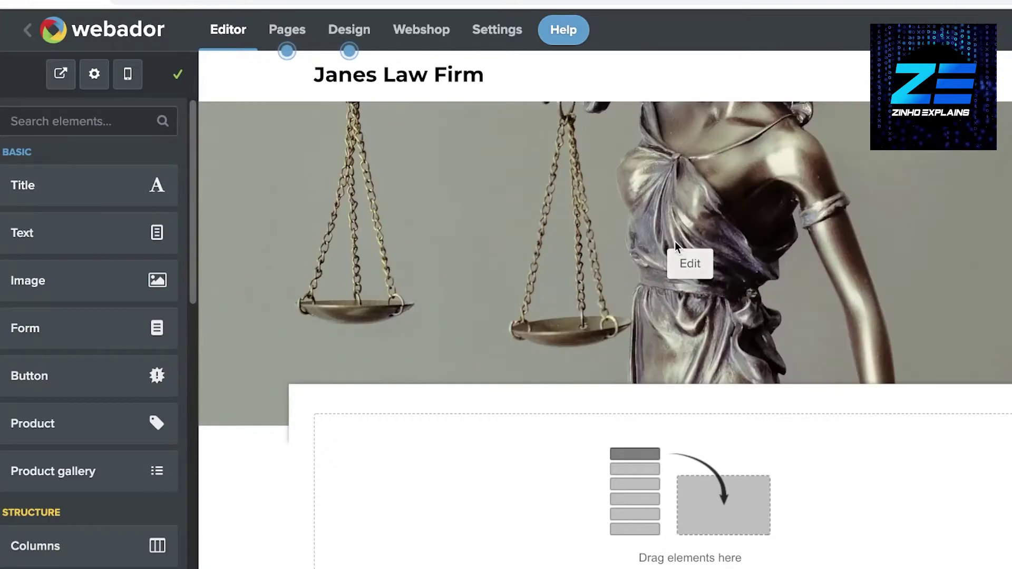
scroll(585, 375, "down", 2)
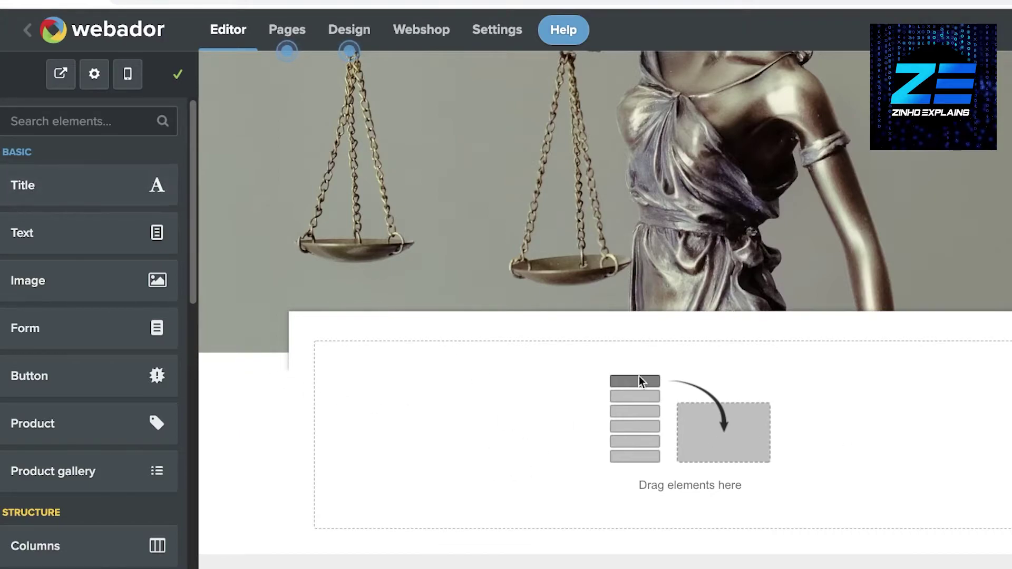
scroll(865, 508, "up", 2)
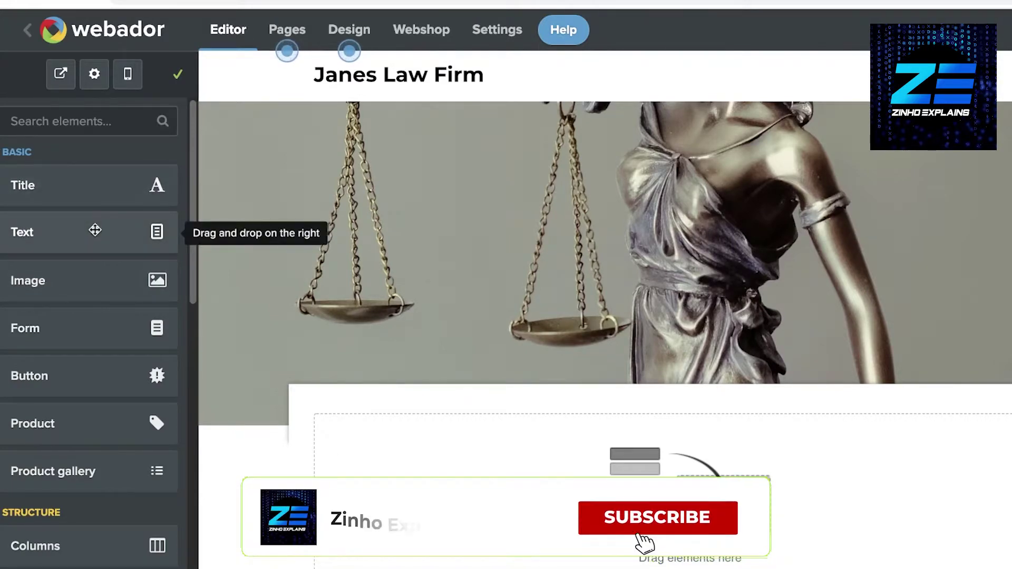
left_click_drag(94, 232, 559, 432)
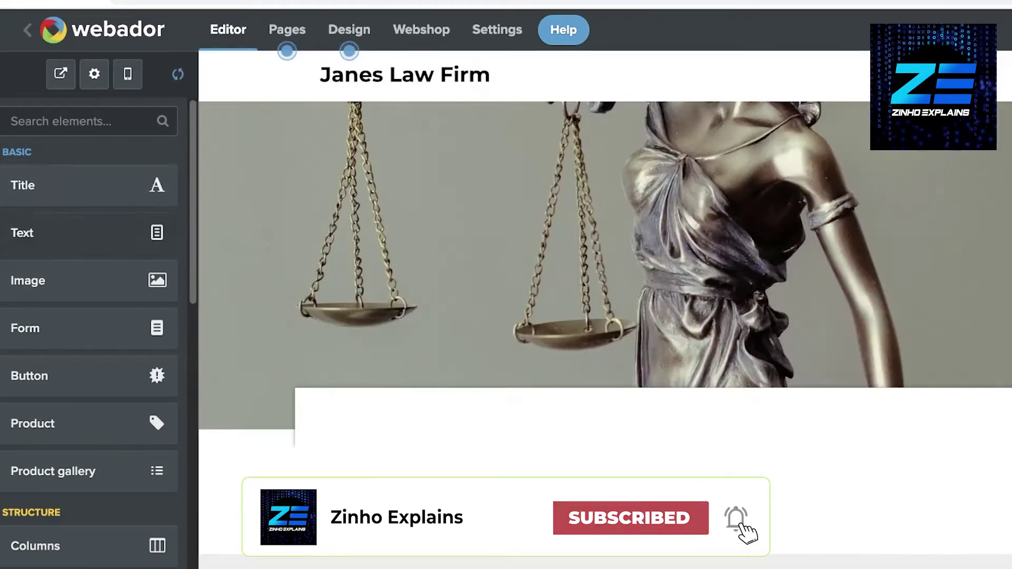
left_click(377, 441)
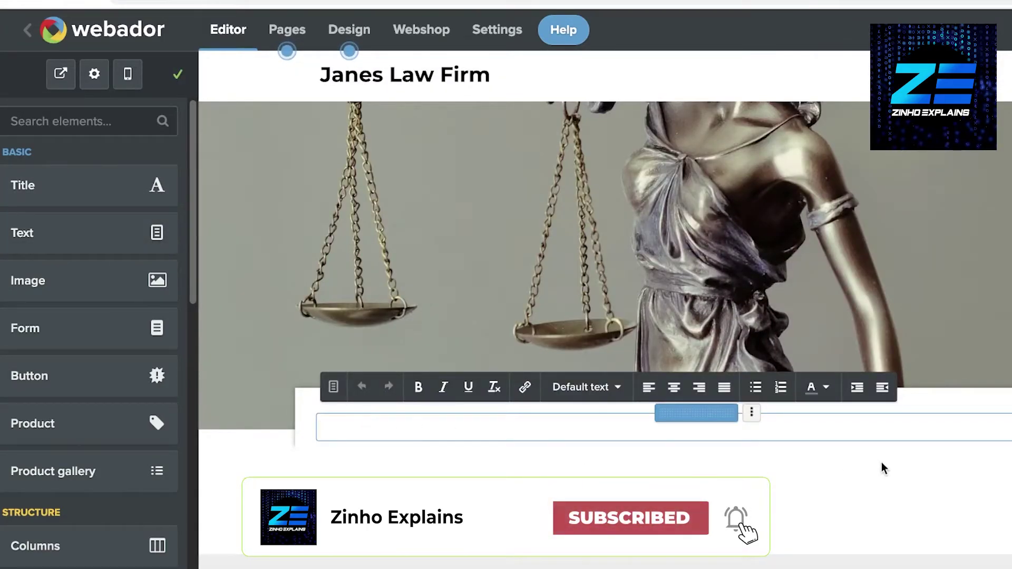
key("BackSpace")
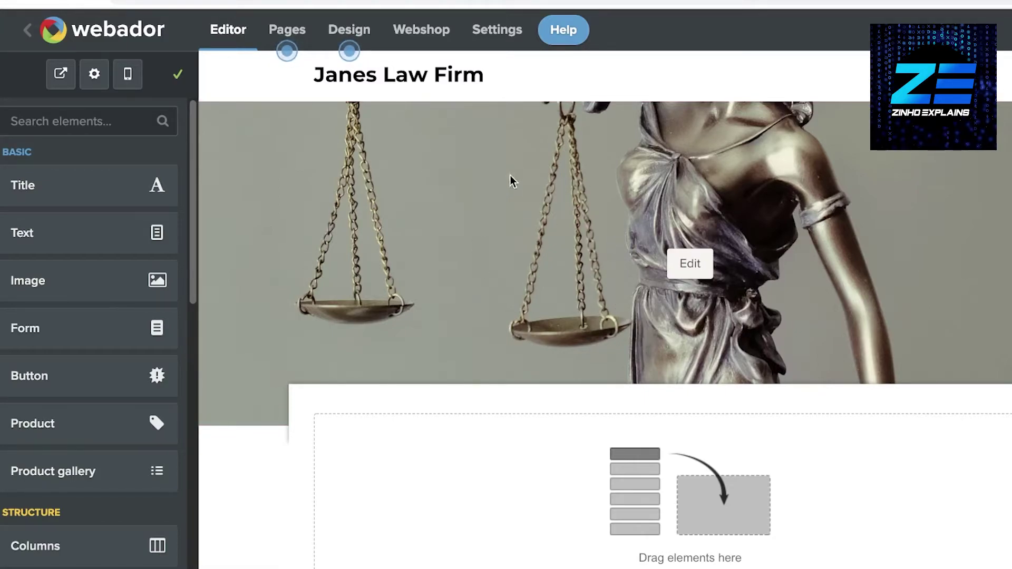
Drag a Video block from the element sidebar to below the banner
scroll(88, 343, "down", 5)
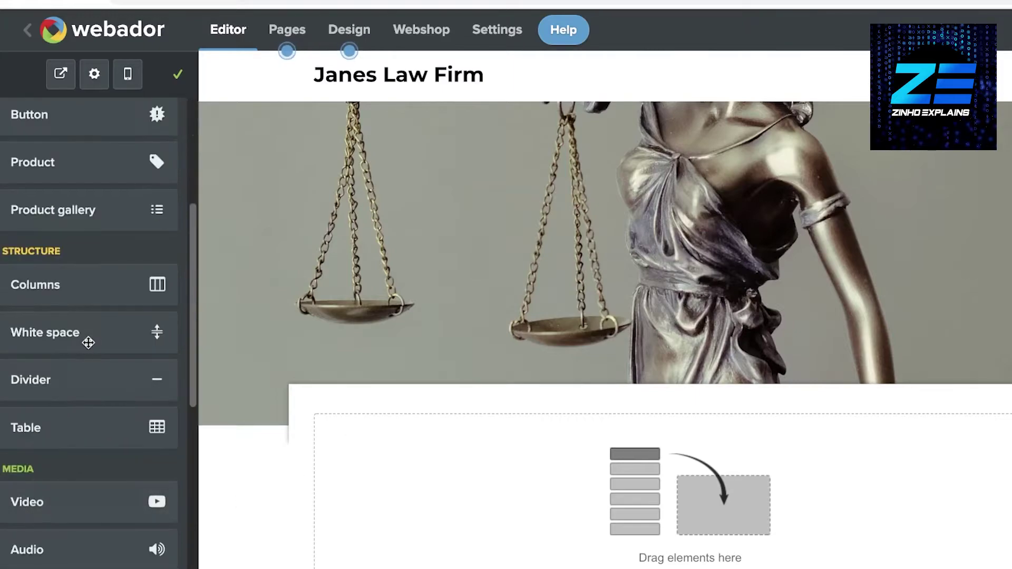
scroll(86, 334, "up", 5)
scroll(90, 326, "down", 8)
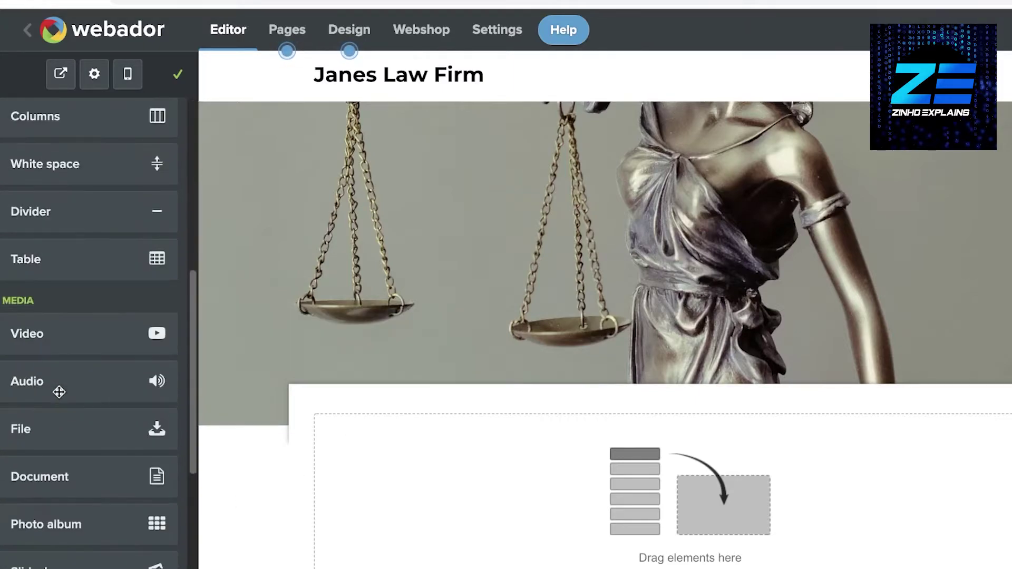
scroll(63, 327, "up", 5)
scroll(72, 343, "down", 3)
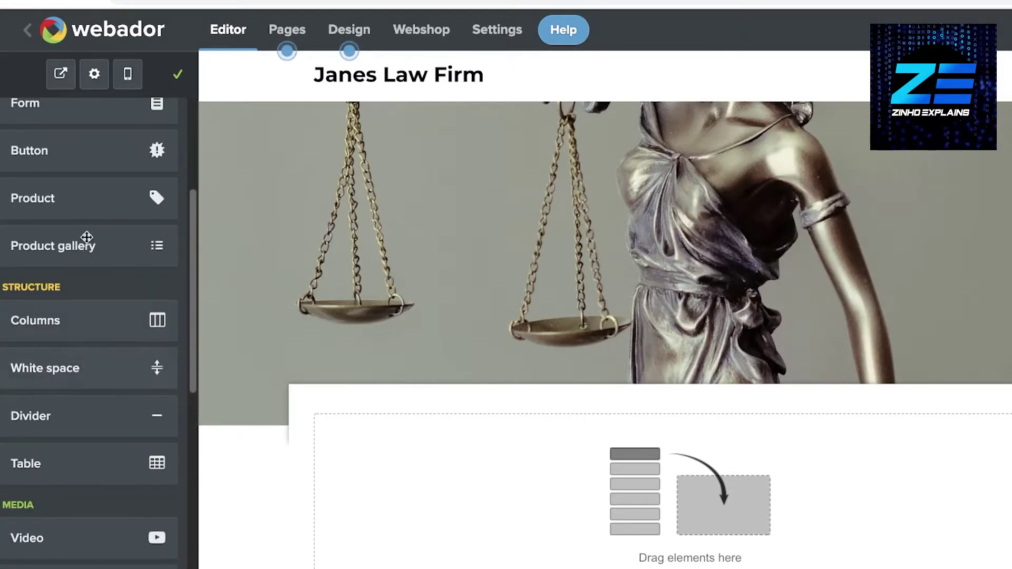
scroll(84, 239, "down", 1)
scroll(112, 293, "down", 3)
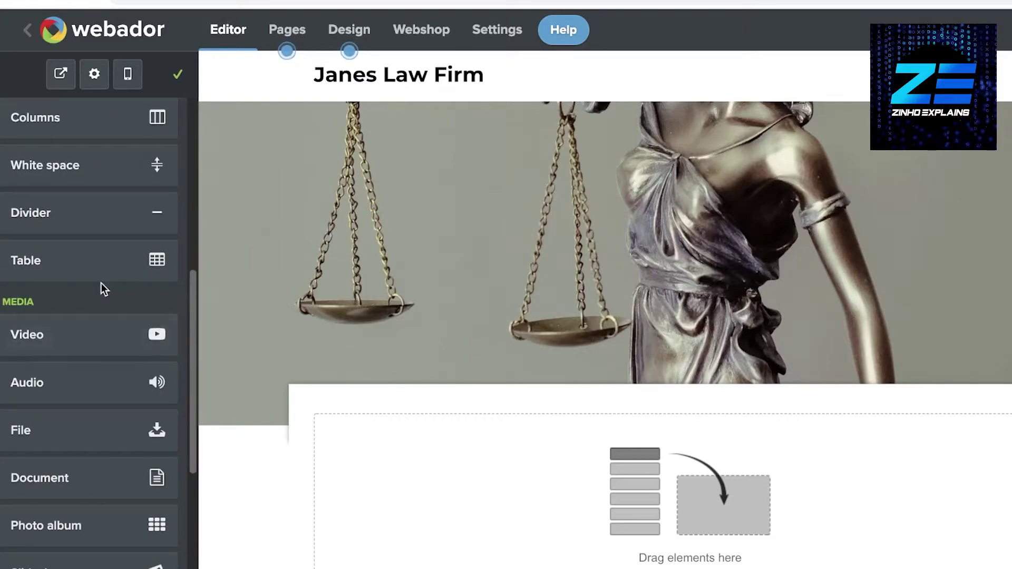
scroll(97, 295, "down", 1)
left_click_drag(93, 314, 644, 530)
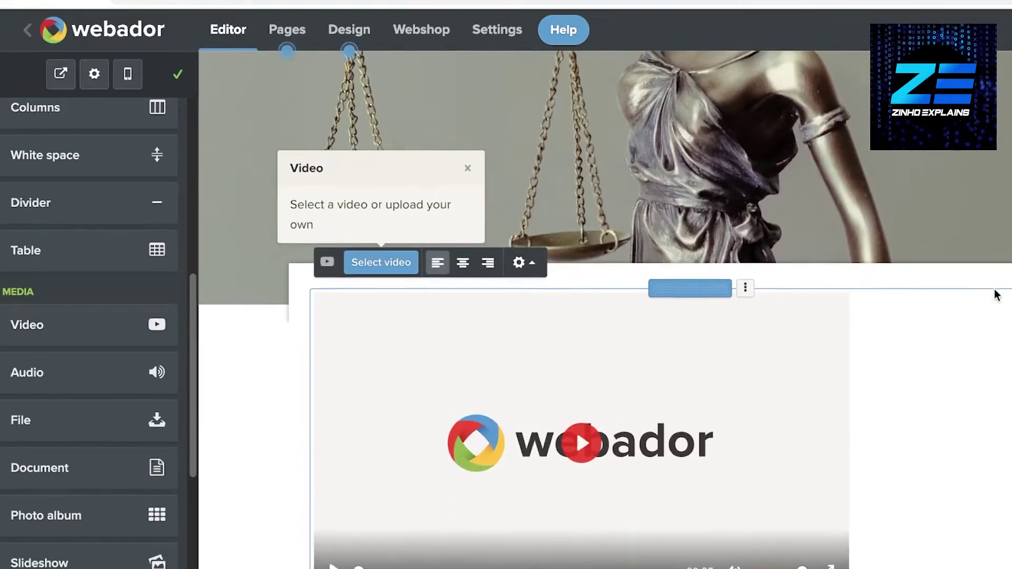
Delete the video block, leaving the content area empty, and scroll the sidebar back to Basic
key("Delete")
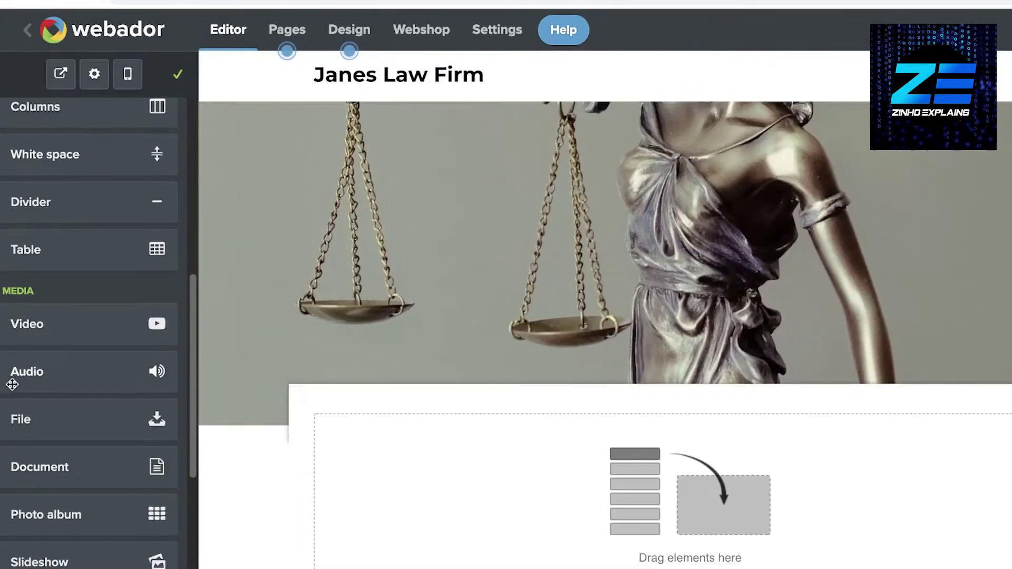
scroll(31, 387, "down", 5)
scroll(32, 386, "down", 2)
scroll(30, 387, "down", 1)
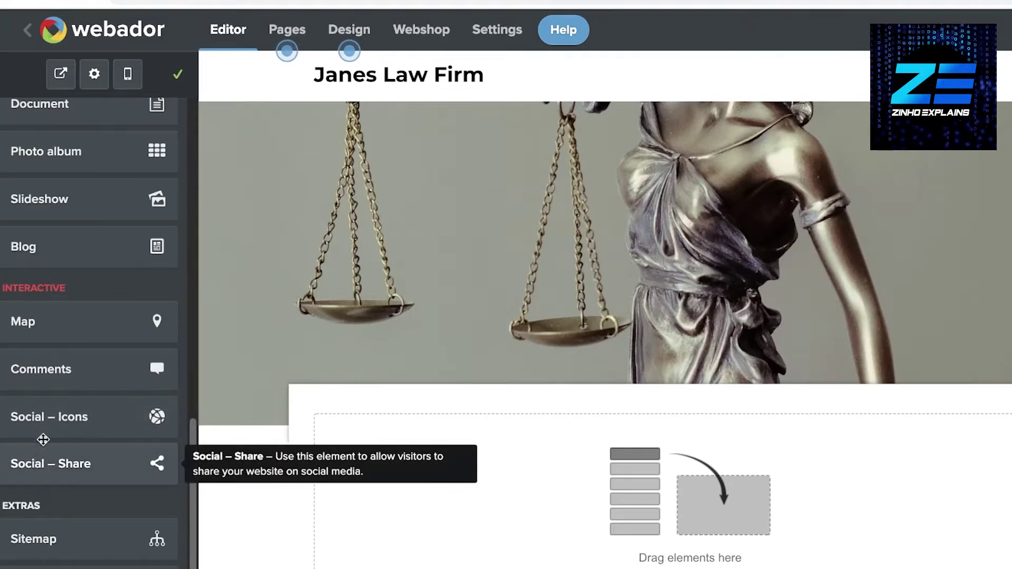
scroll(43, 432, "up", 10)
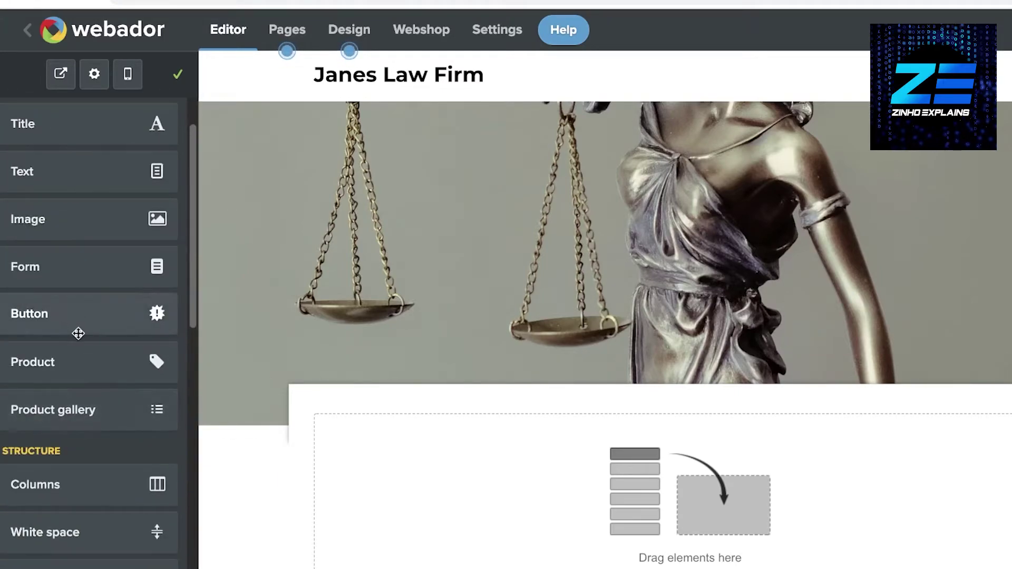
scroll(78, 333, "up", 1)
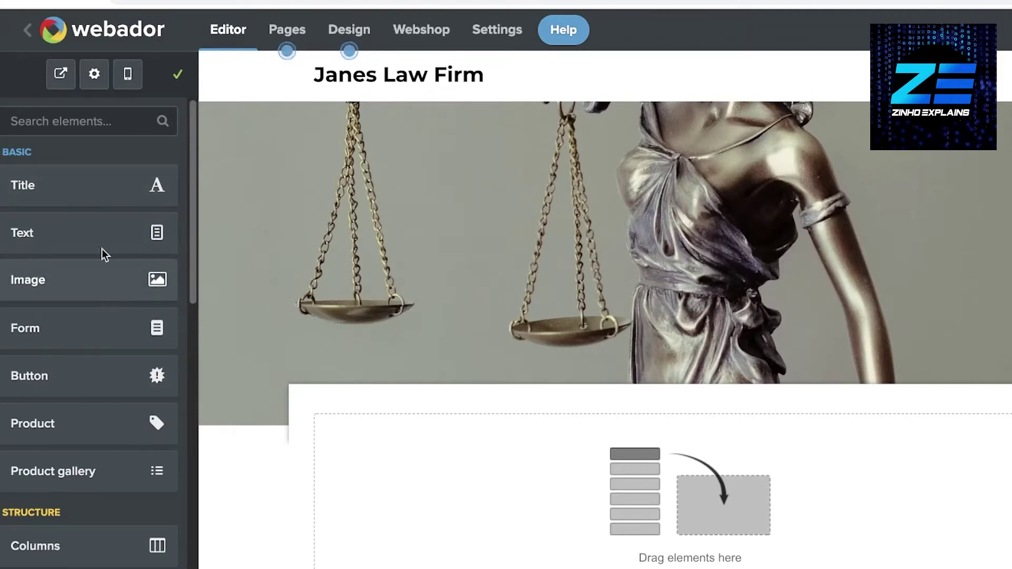
Add a Title block reading 'Find all your legal help here.' and check it in mobile preview
left_click_drag(43, 185, 647, 521)
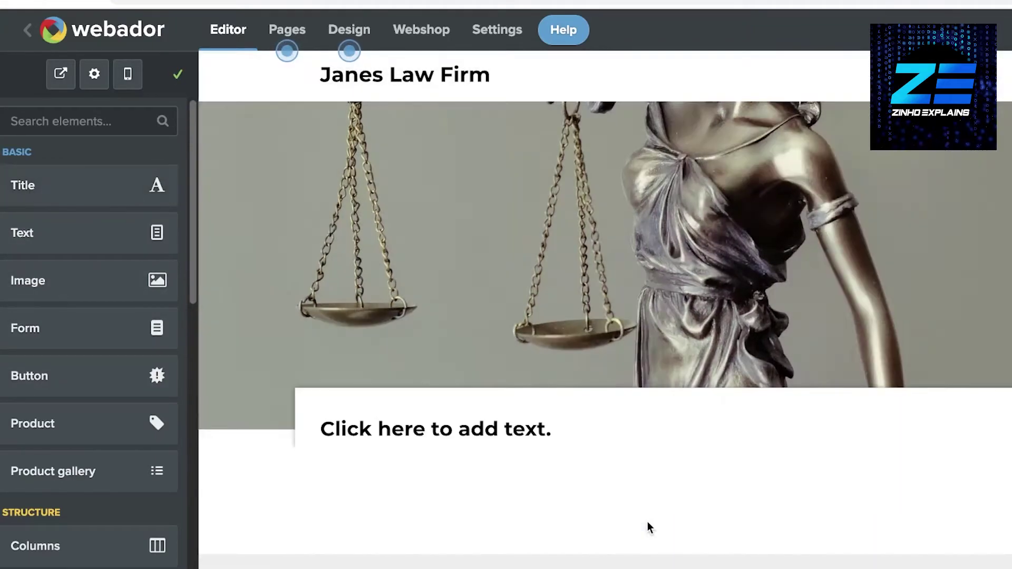
left_click(481, 424)
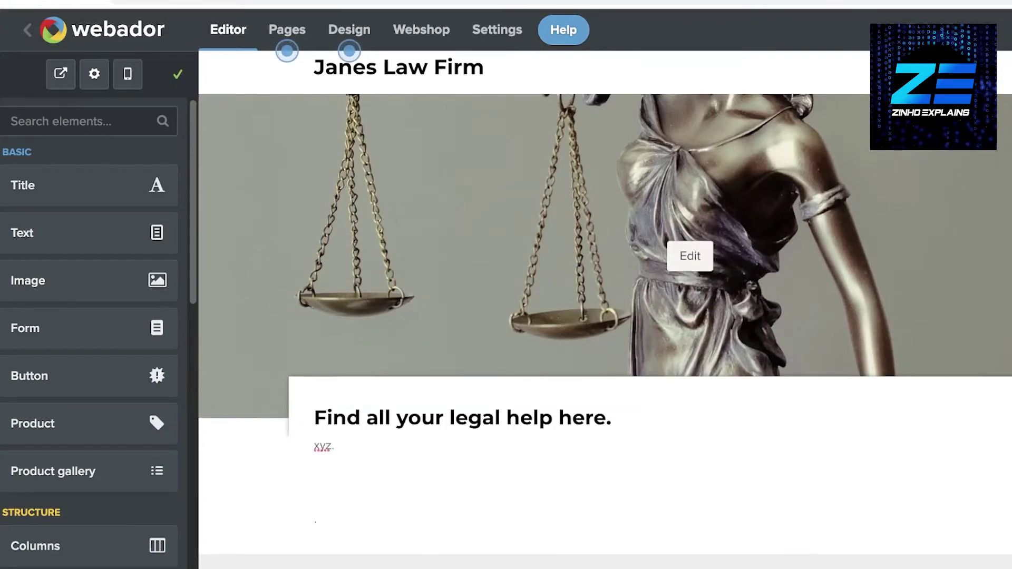
scroll(567, 349, "up", 1)
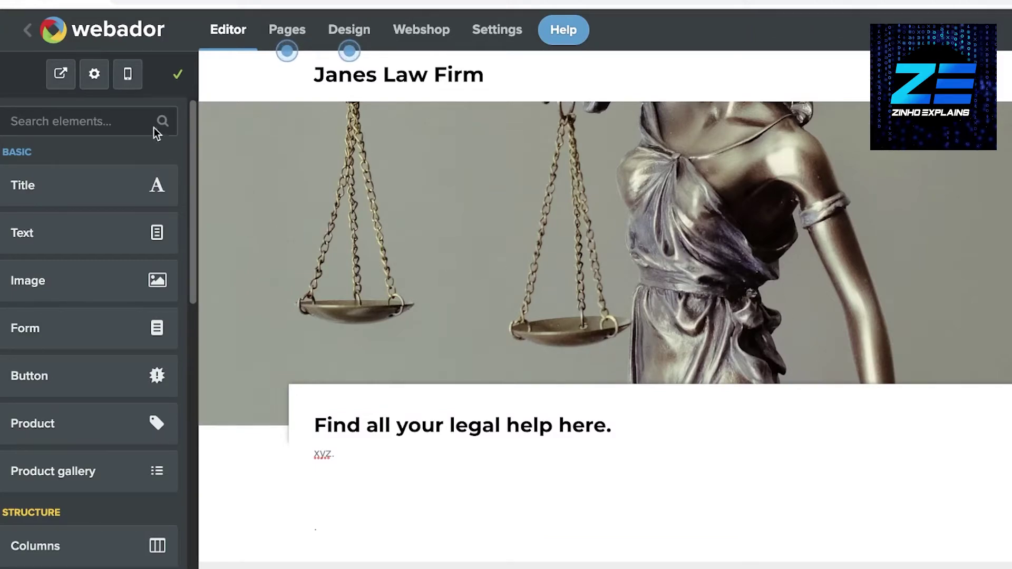
left_click(136, 77)
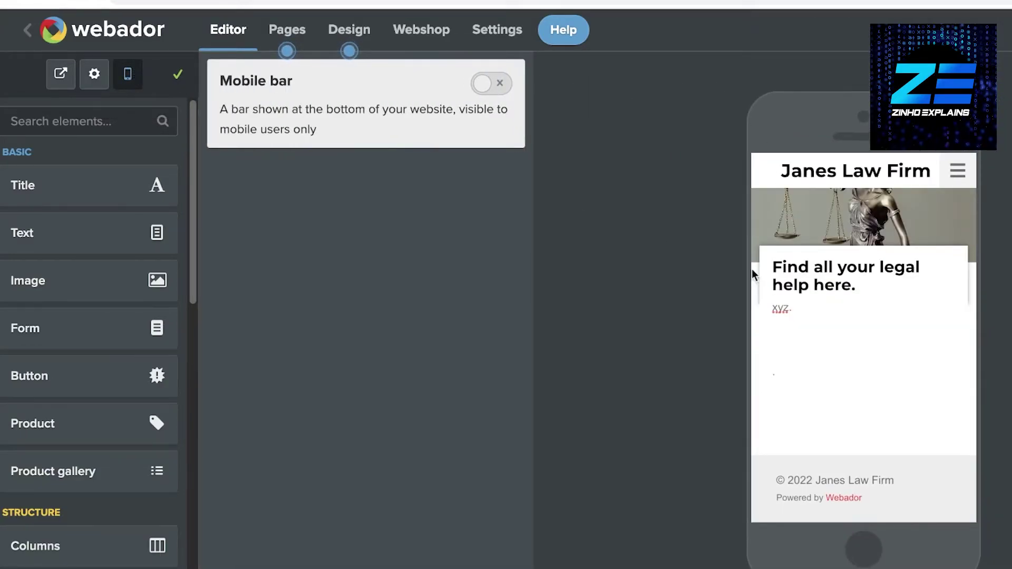
left_click(127, 73)
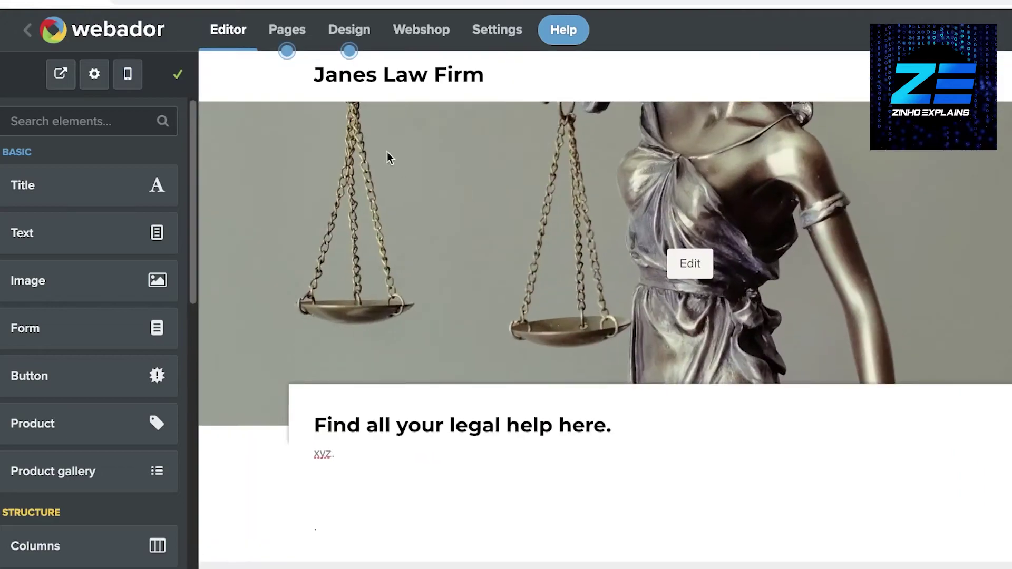
In Pages, add a page 'Our Focus' without banner, save it, and open it for editing
left_click(292, 33)
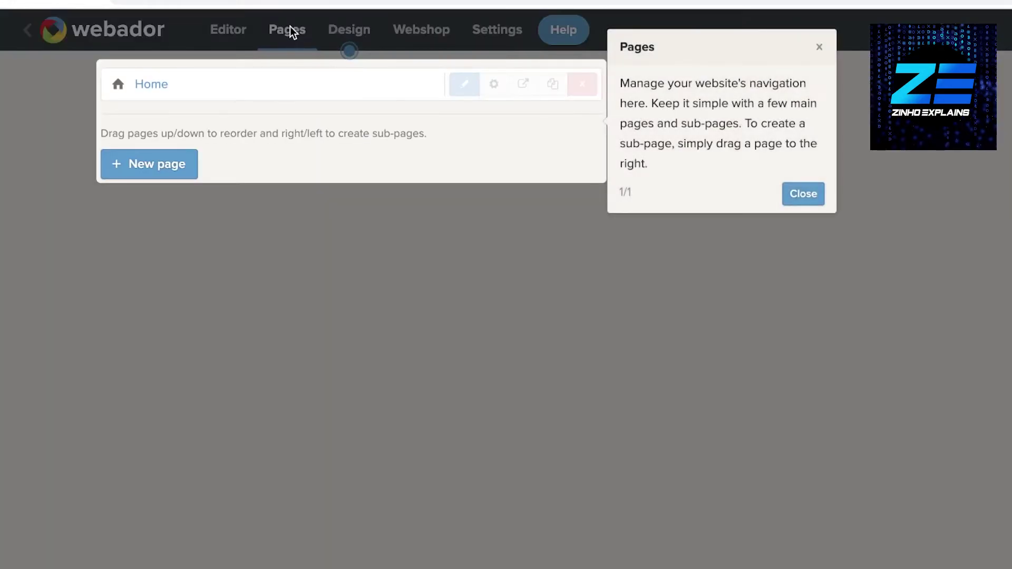
left_click(802, 193)
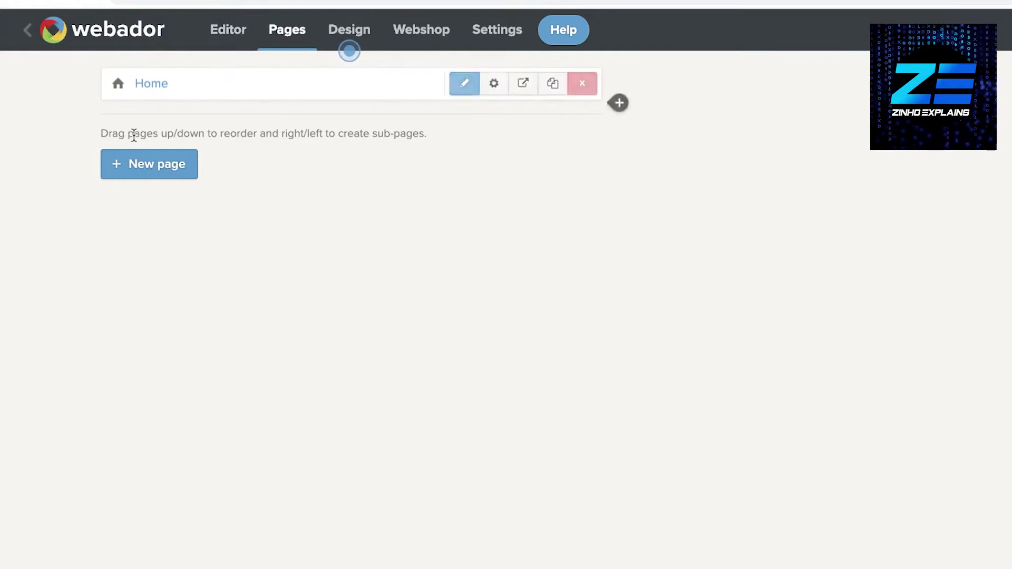
left_click(143, 174)
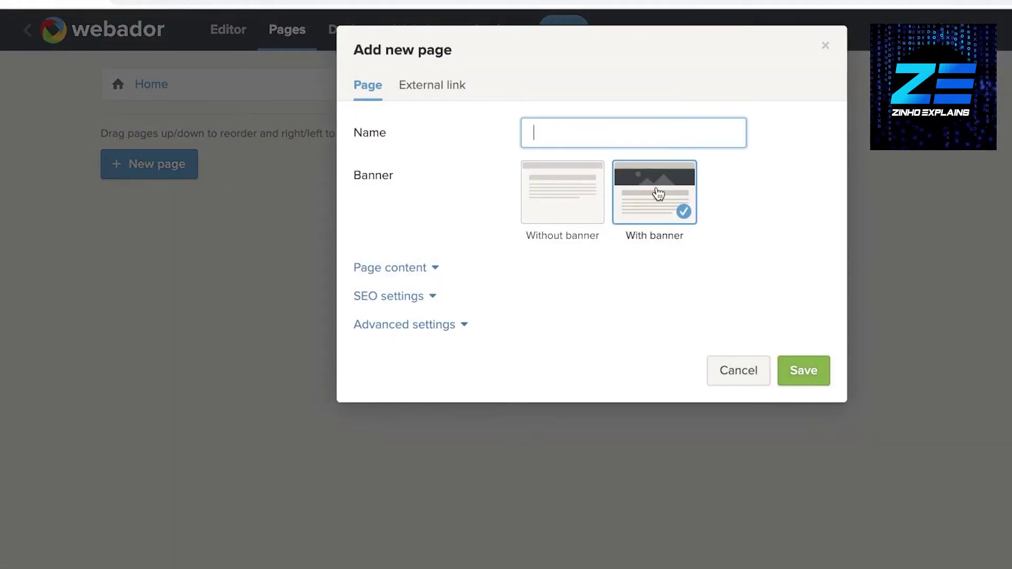
left_click(600, 203)
left_click(614, 121)
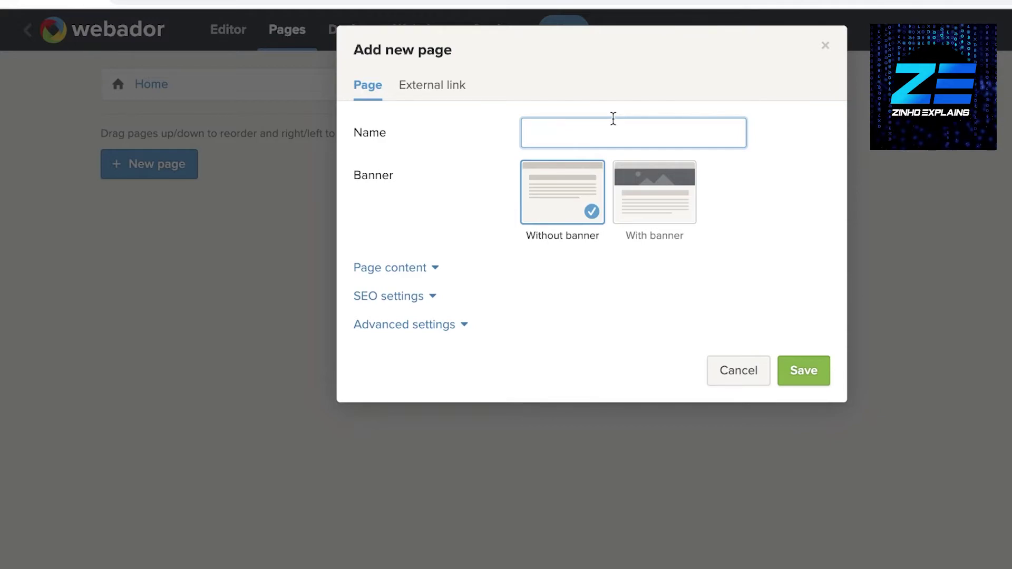
type("Our Focus")
left_click(816, 371)
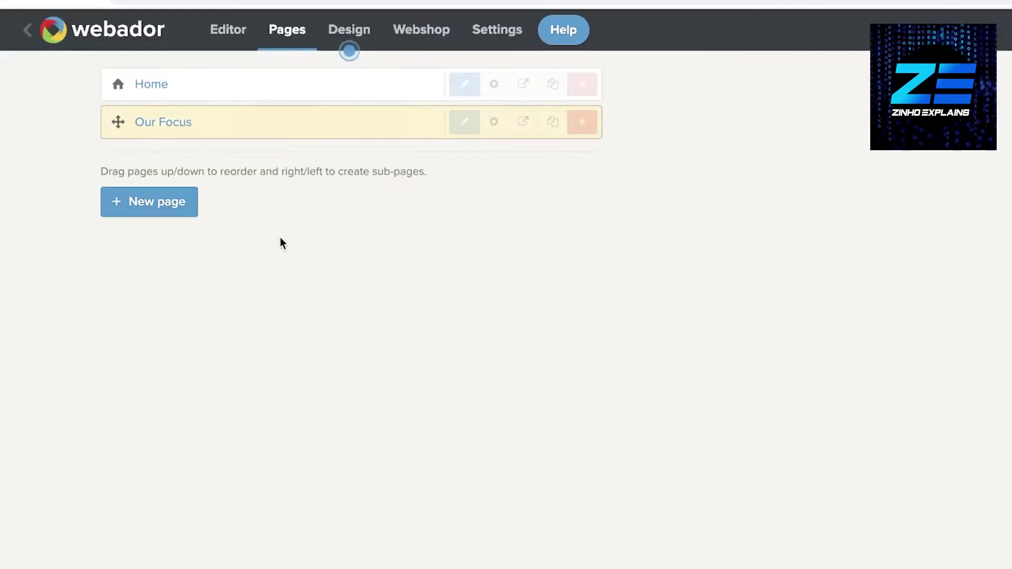
left_click(147, 123)
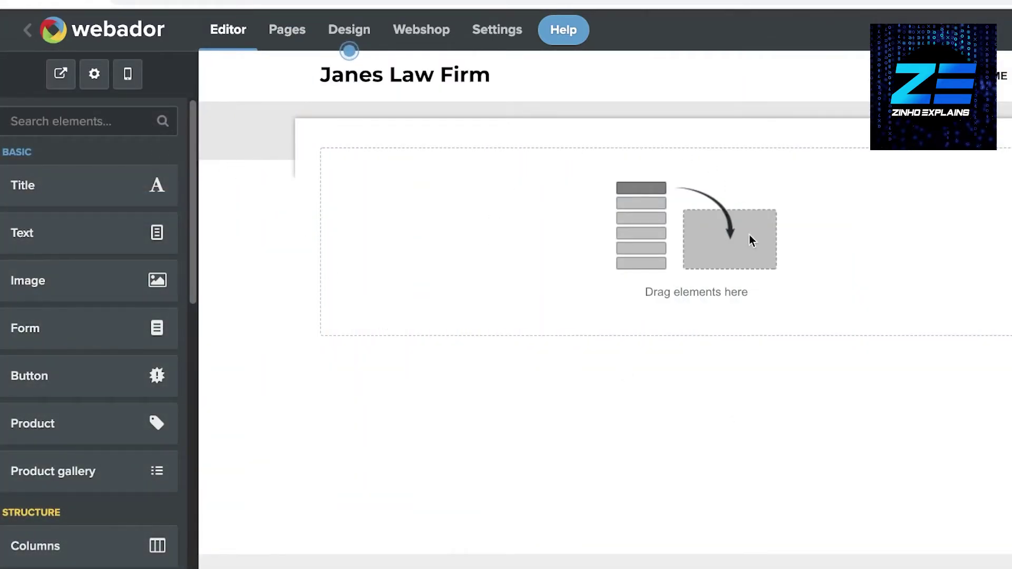
Add a table block to the Our Focus page
scroll(86, 284, "down", 5)
scroll(42, 283, "up", 5)
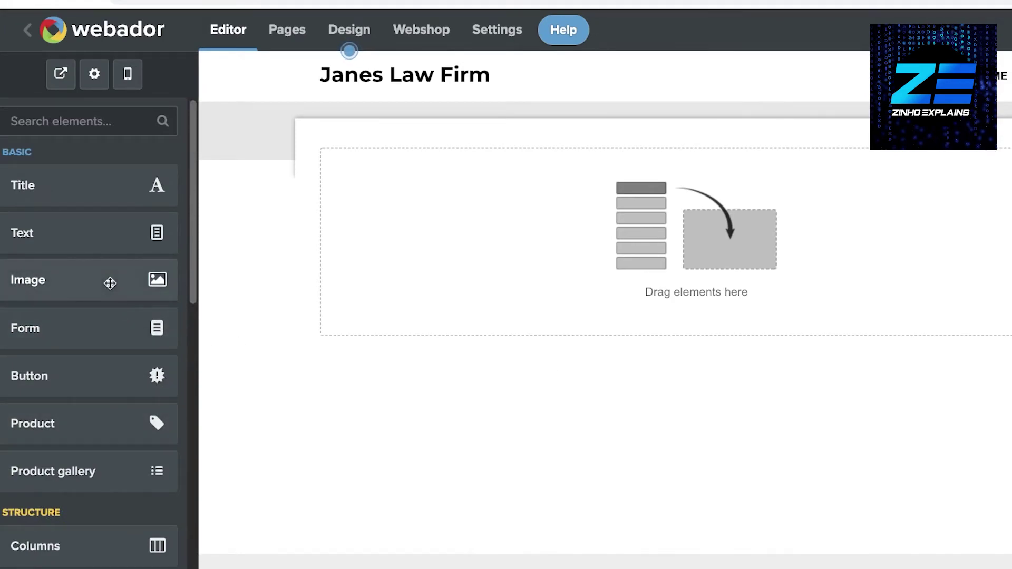
scroll(109, 283, "down", 5)
scroll(112, 282, "up", 1)
left_click_drag(158, 268, 649, 237)
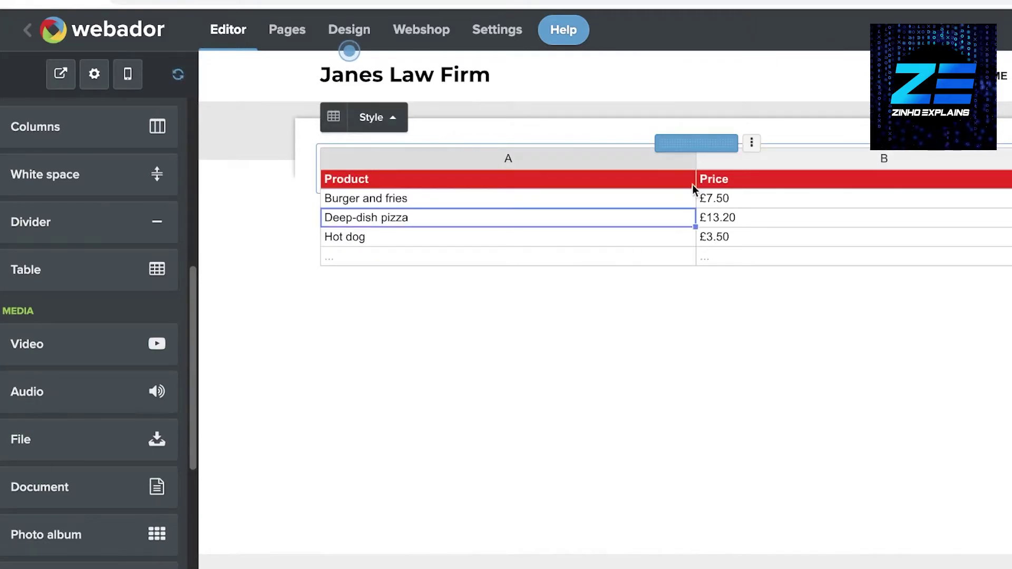
Give the table Stripes formatting with a red header
left_click(582, 166)
left_click(369, 118)
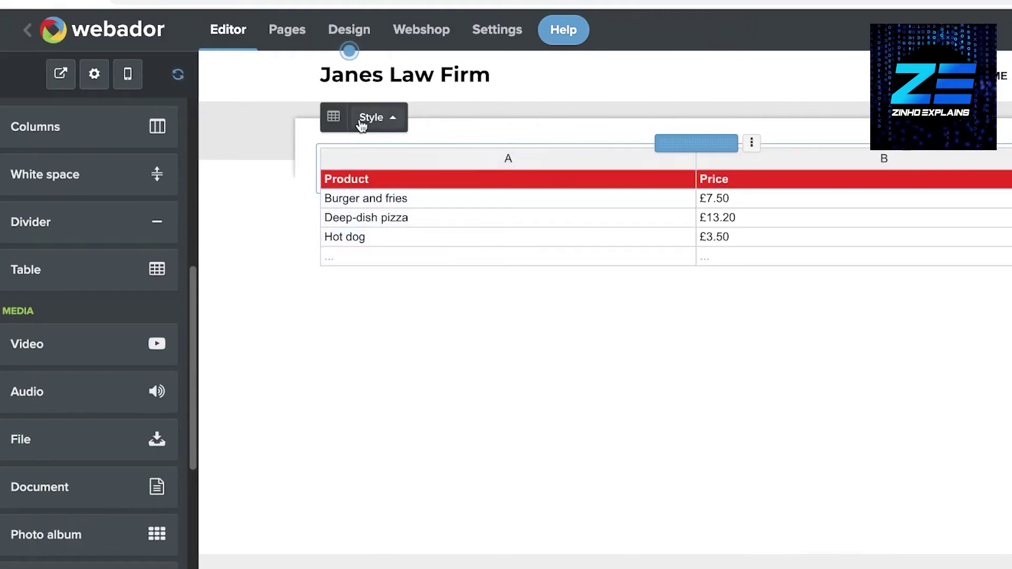
left_click(404, 155)
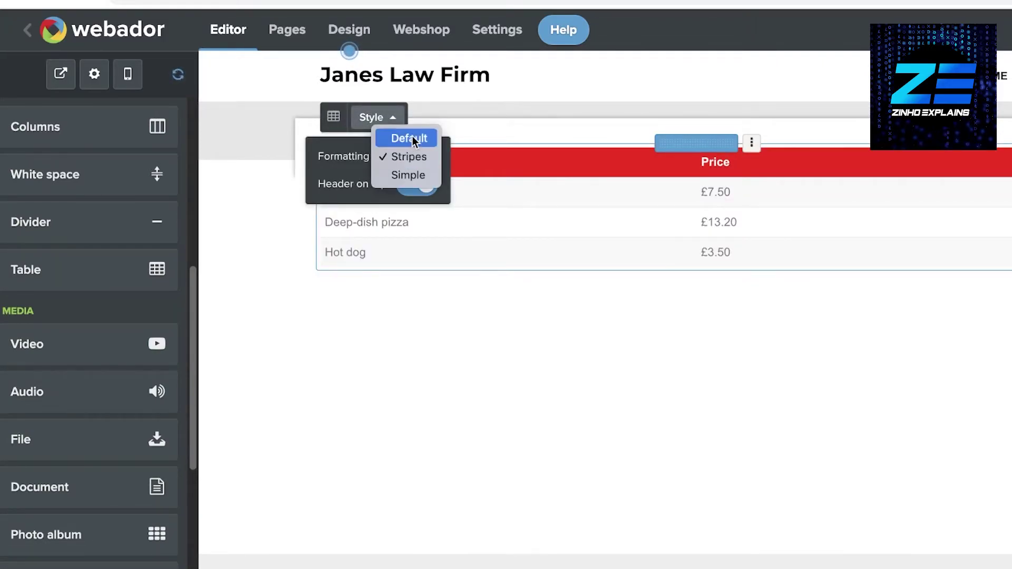
left_click(412, 135)
left_click(408, 148)
left_click(408, 194)
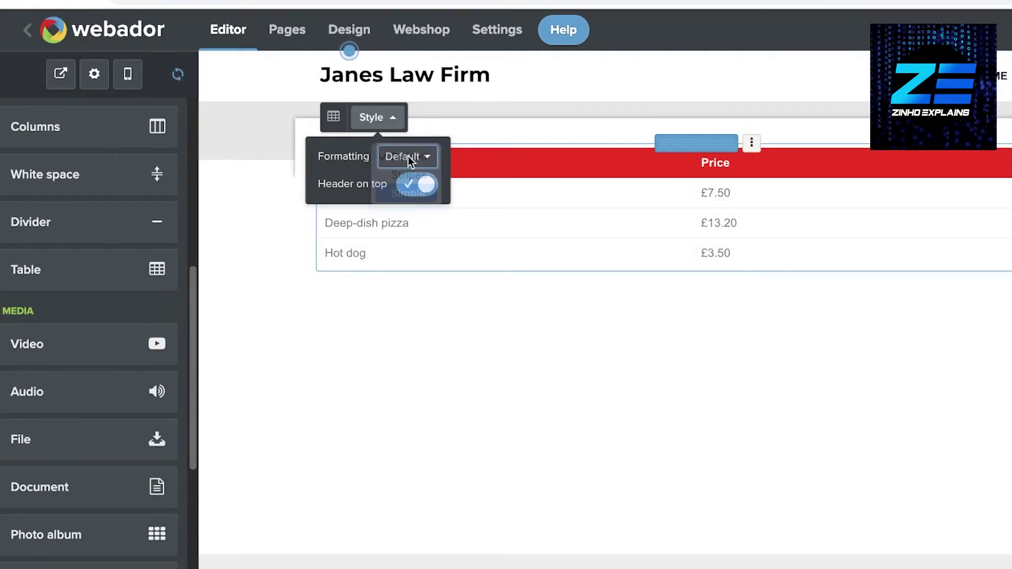
left_click(411, 157)
left_click(407, 138)
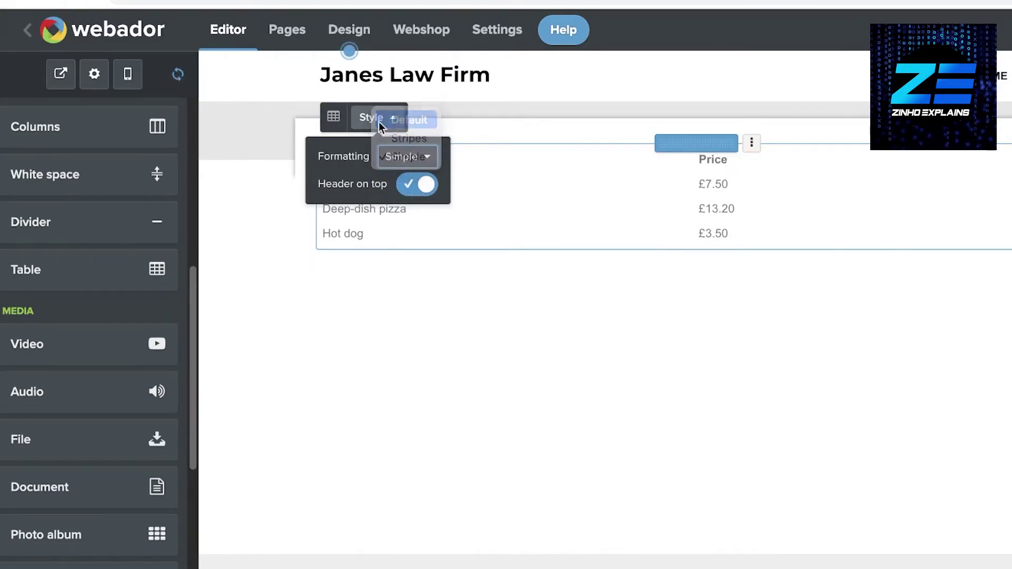
left_click(330, 118)
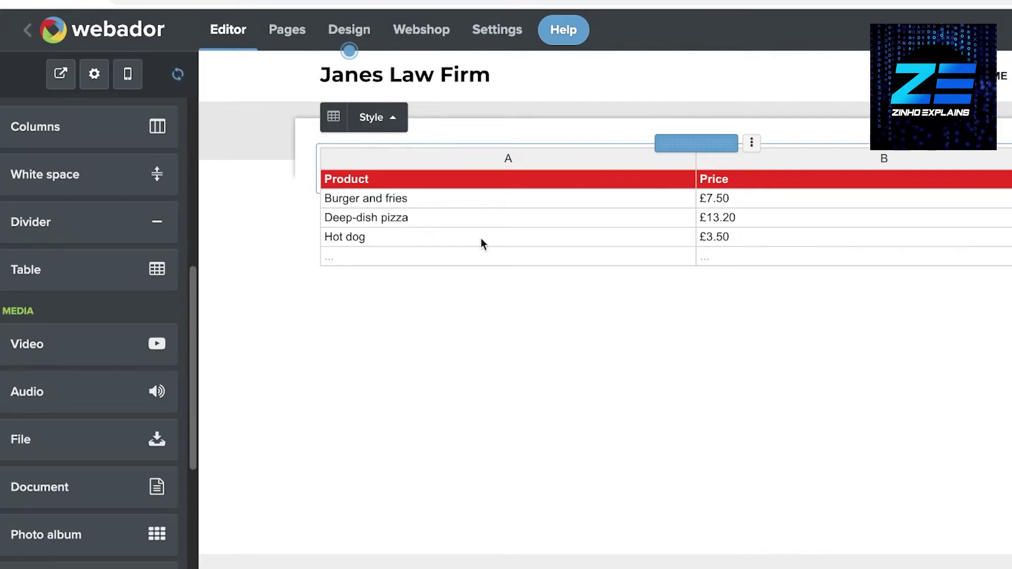
Clear the Product and Price headers and all sample entries in columns A and B
left_click(869, 233)
left_click(753, 143)
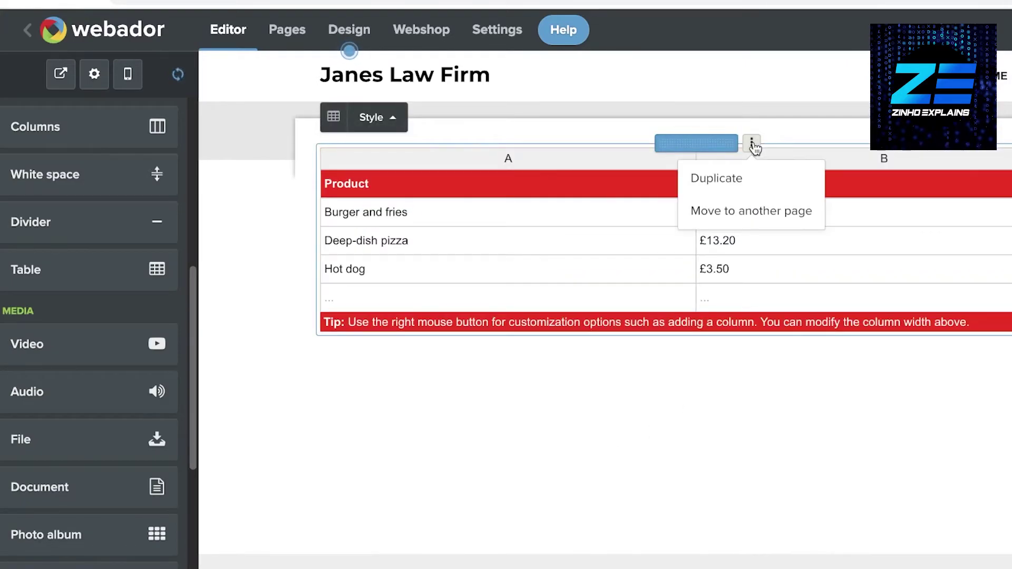
left_click(327, 174)
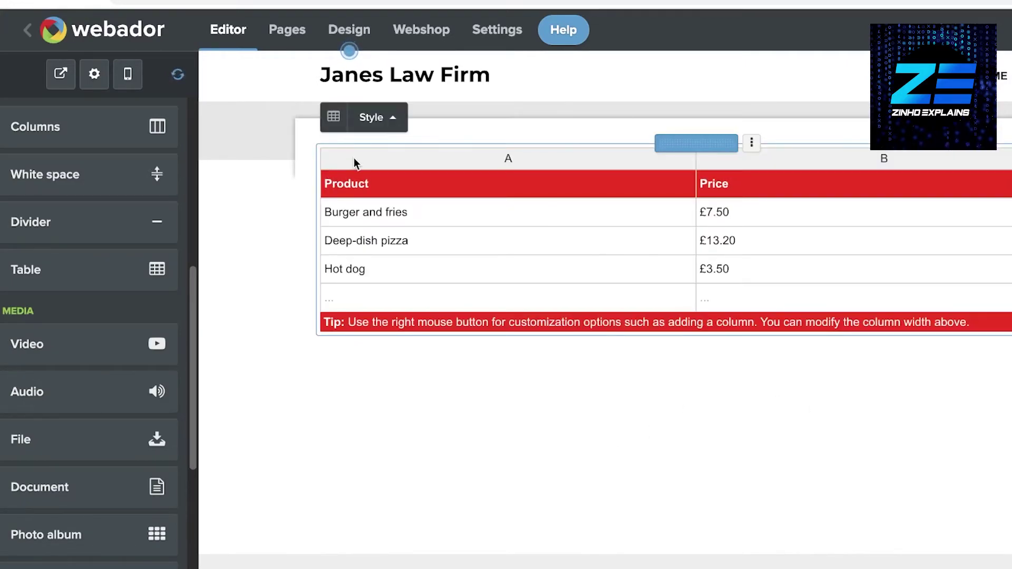
left_click(356, 185)
double_click(356, 184)
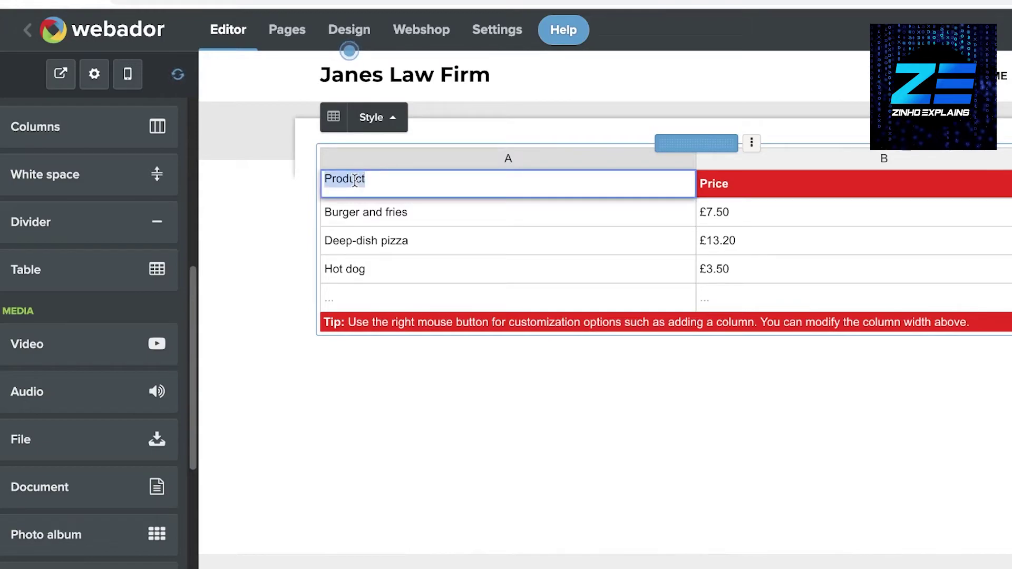
key("BackSpace")
left_click(488, 161)
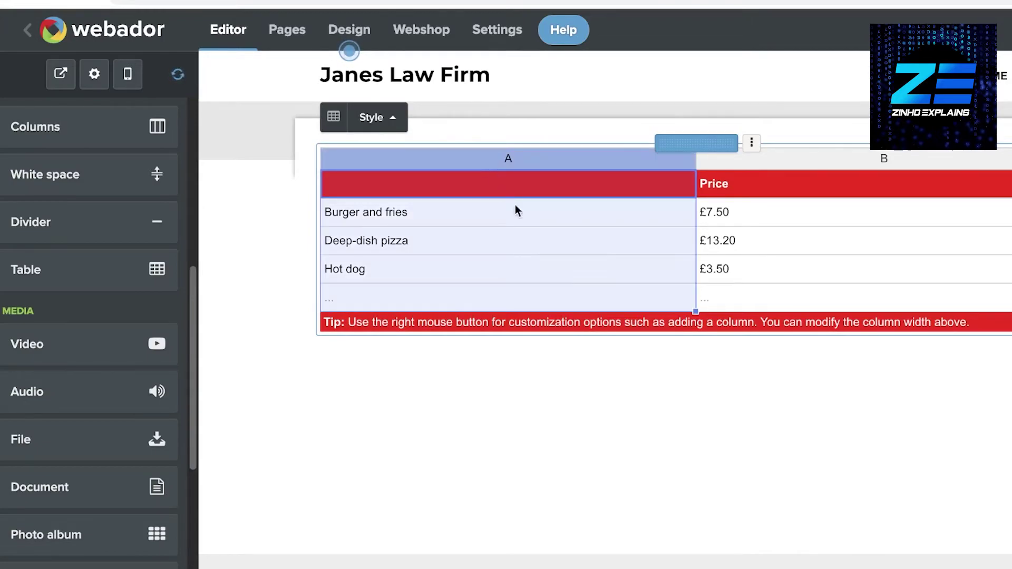
key("Delete")
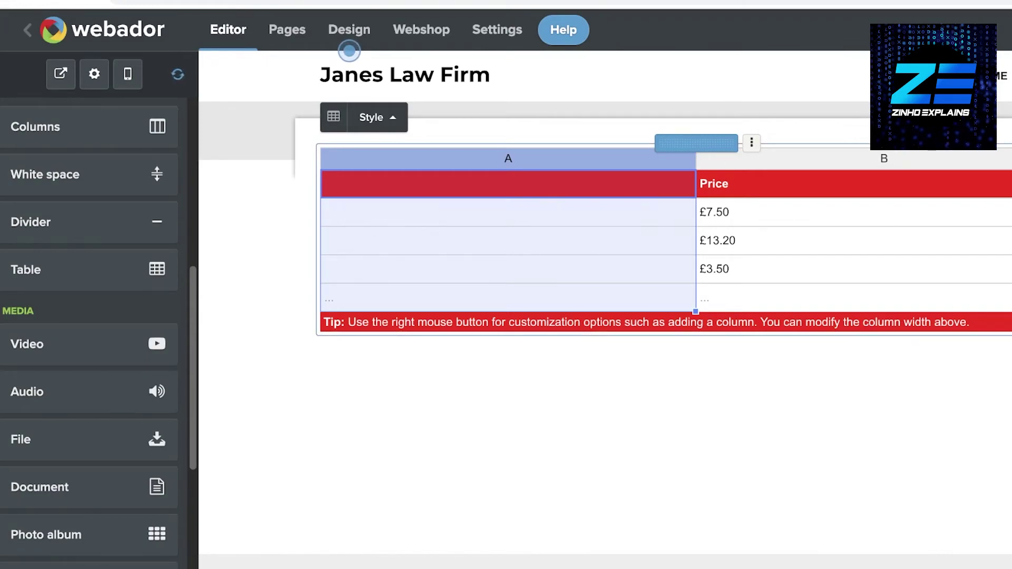
left_click(920, 195)
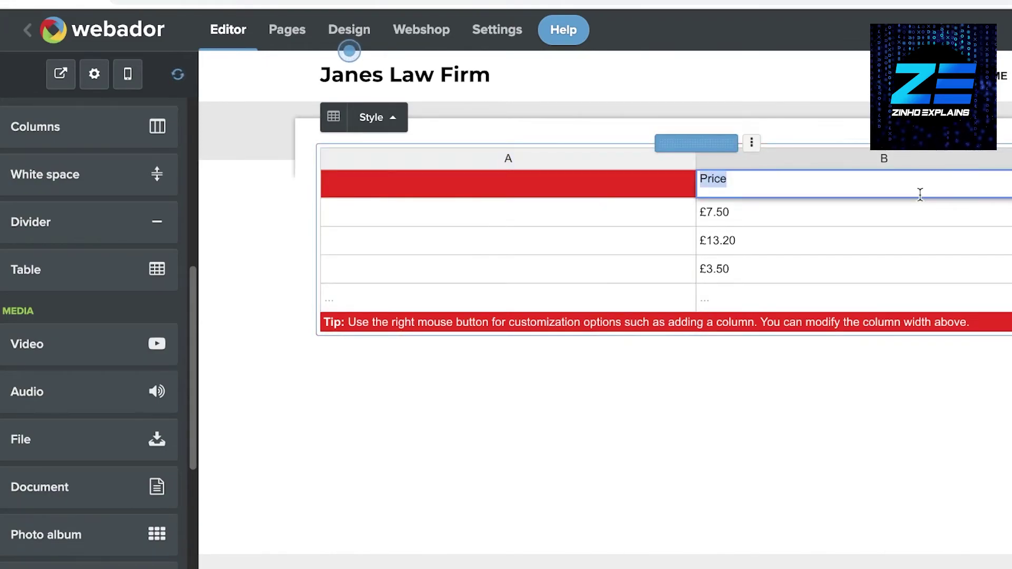
left_click(914, 168)
key("Delete")
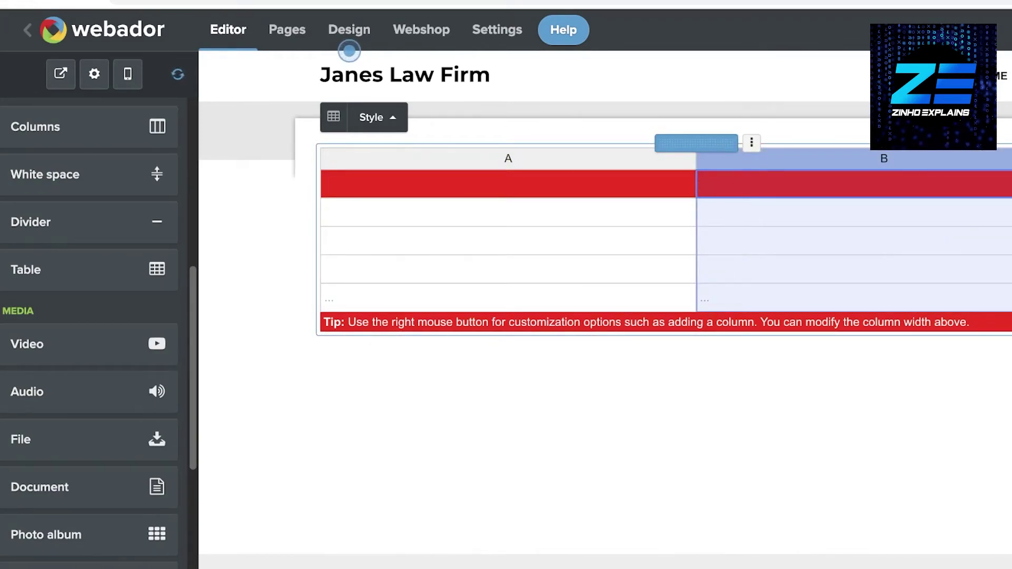
left_click(640, 333)
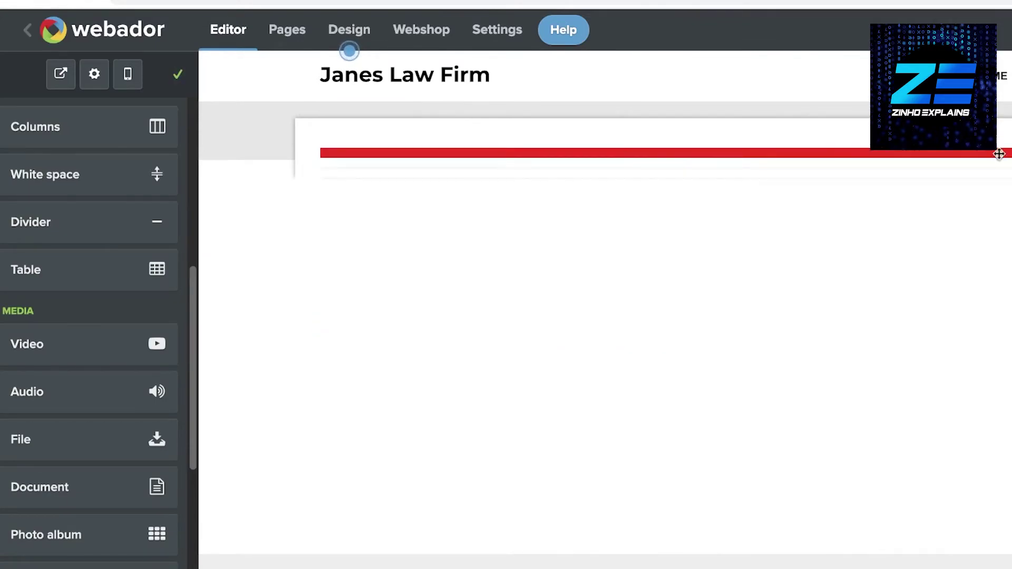
Add a slideshow block to the page and stretch it wider and taller
scroll(117, 285, "down", 1)
scroll(117, 285, "down", 3)
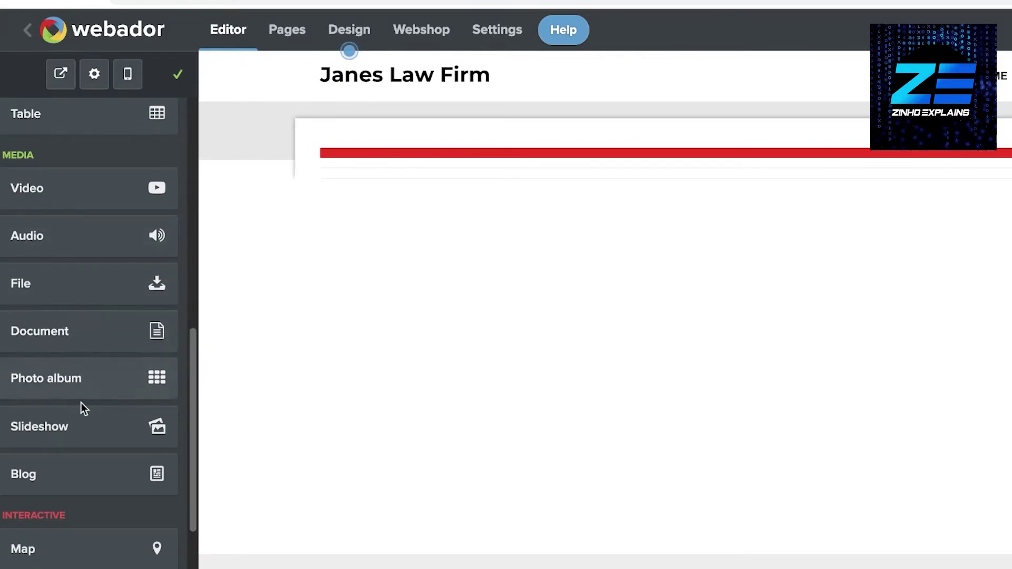
left_click_drag(68, 440, 688, 230)
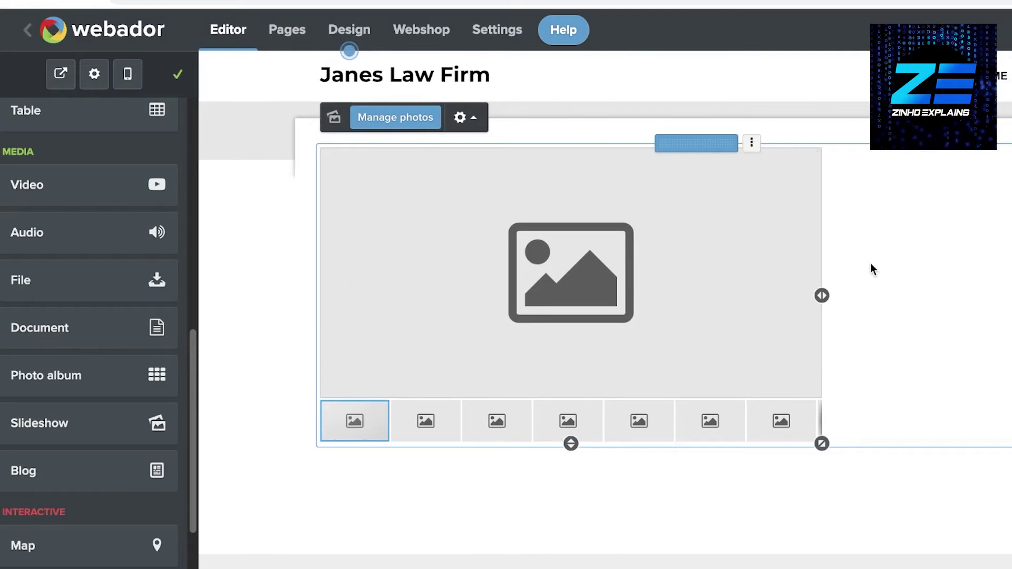
left_click_drag(822, 296, 1010, 298)
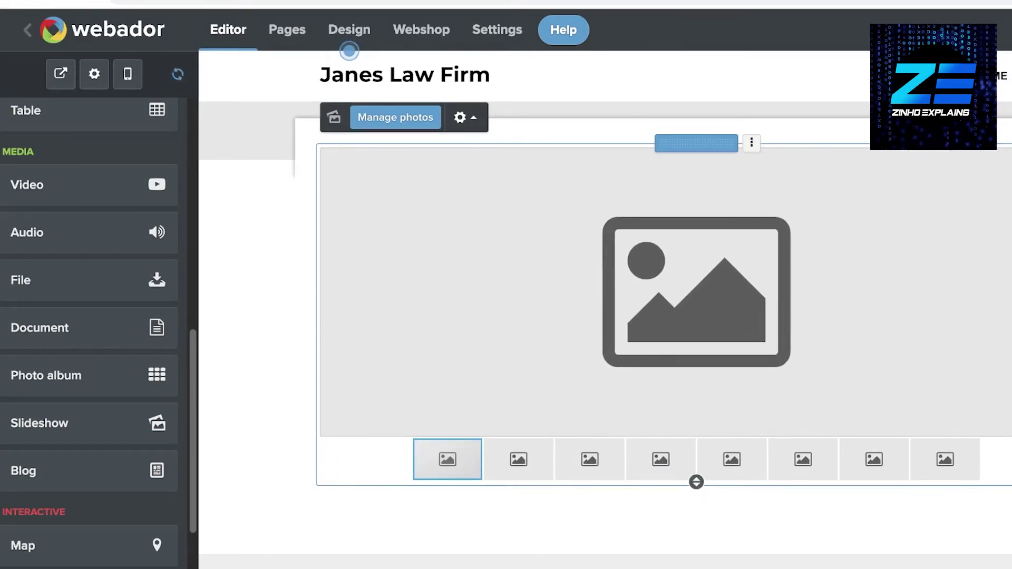
left_click_drag(696, 491, 736, 517)
Try uploading images to the slideshow album, then cancel without adding any photos
scroll(929, 321, "down", 1)
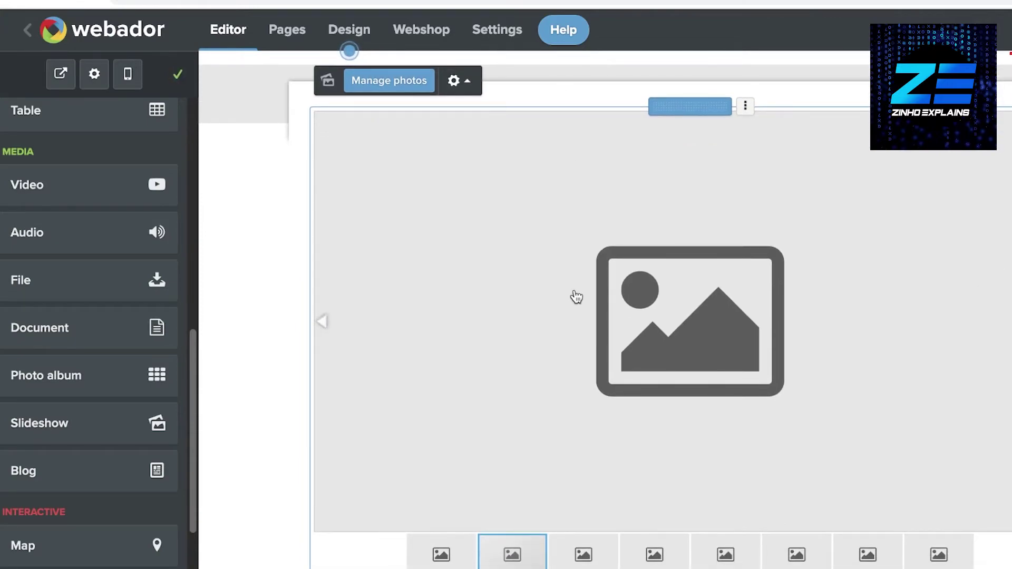
scroll(432, 207, "up", 1)
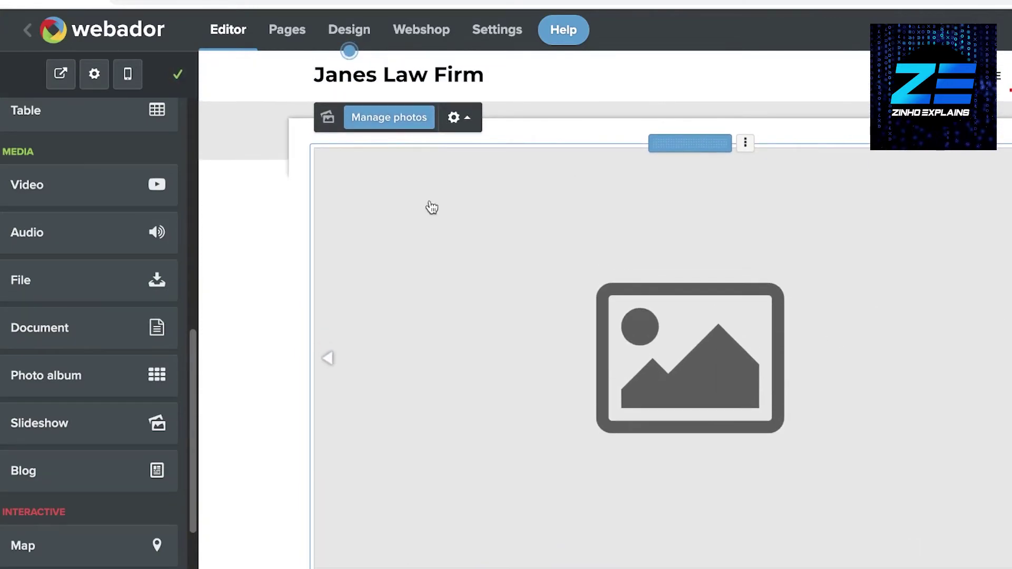
left_click(389, 121)
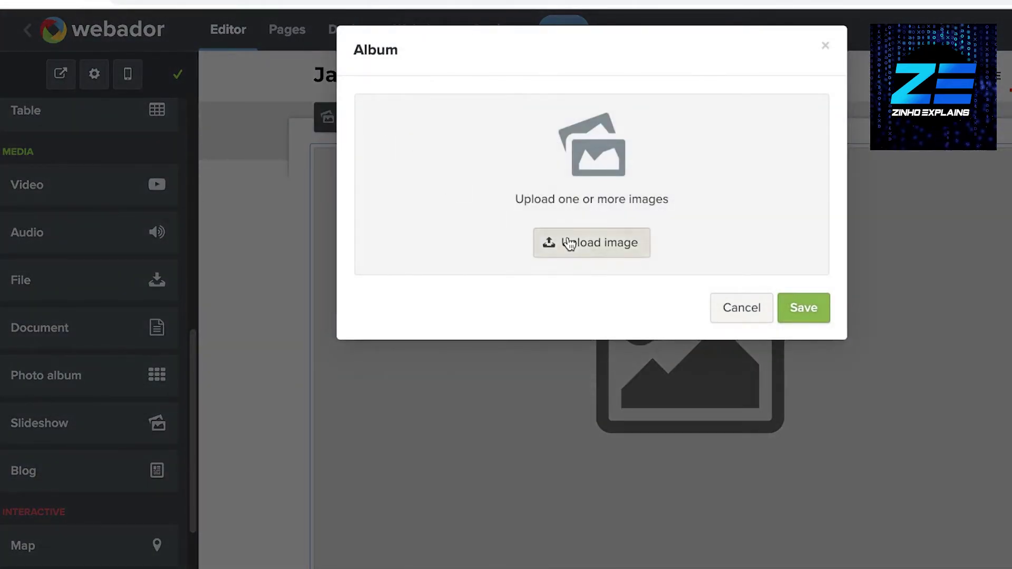
left_click(569, 242)
scroll(701, 253, "down", 3)
scroll(506, 285, "up", 3)
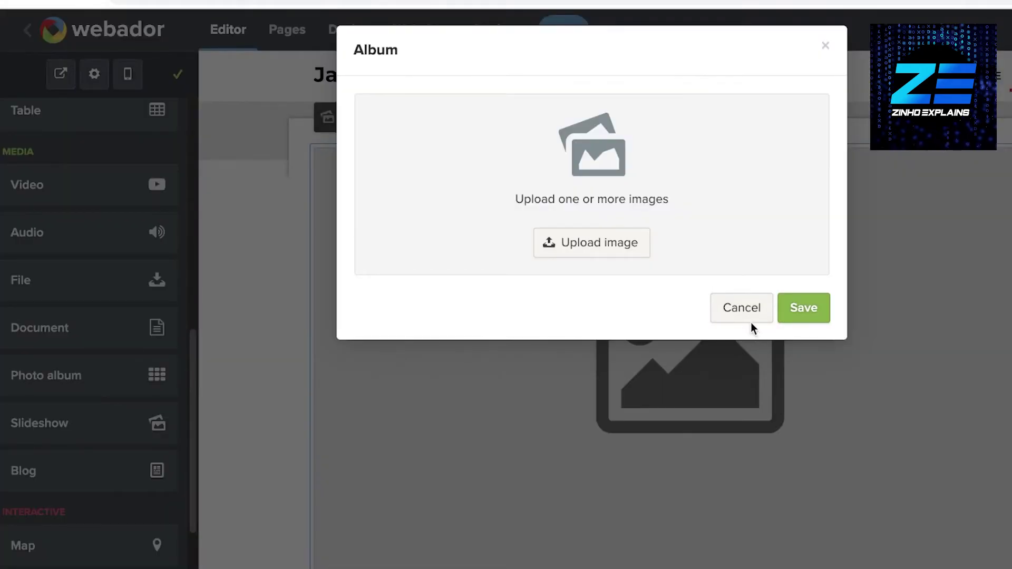
left_click(748, 318)
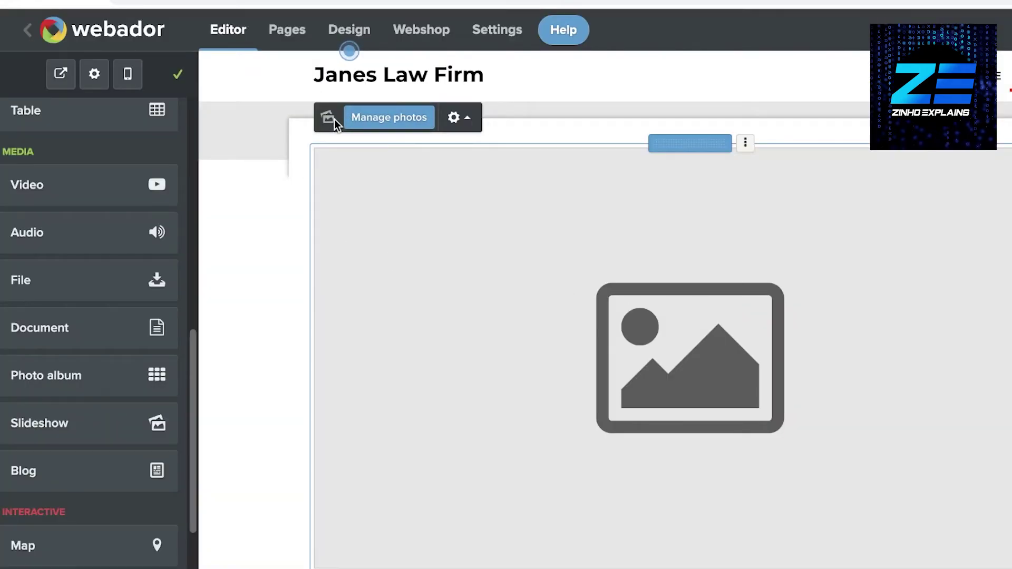
scroll(335, 119, "down", 2)
scroll(335, 119, "up", 2)
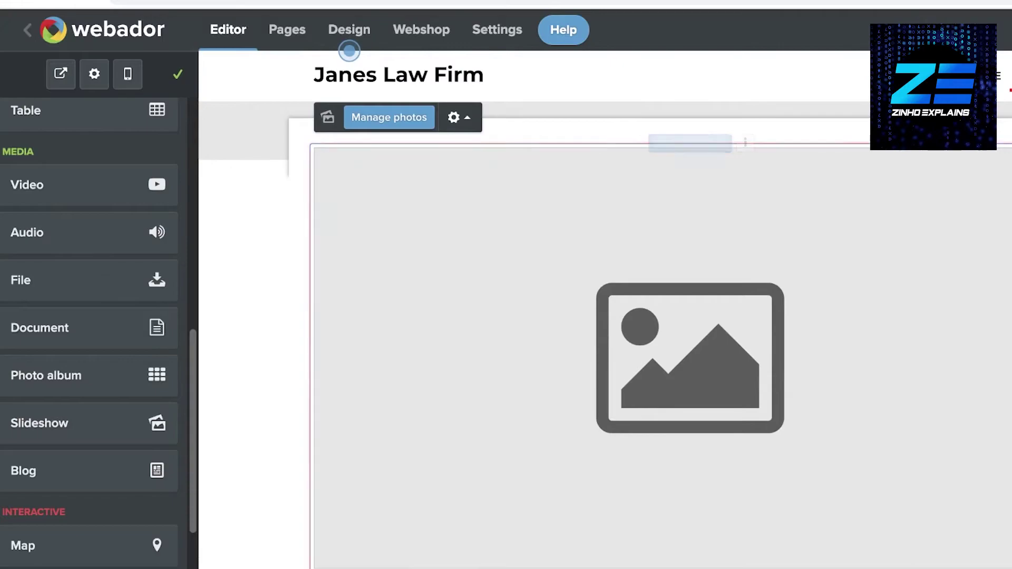
Delete the empty slideshow and place a map at the page bottom around Clay Coton and Lilbourne
key("Delete")
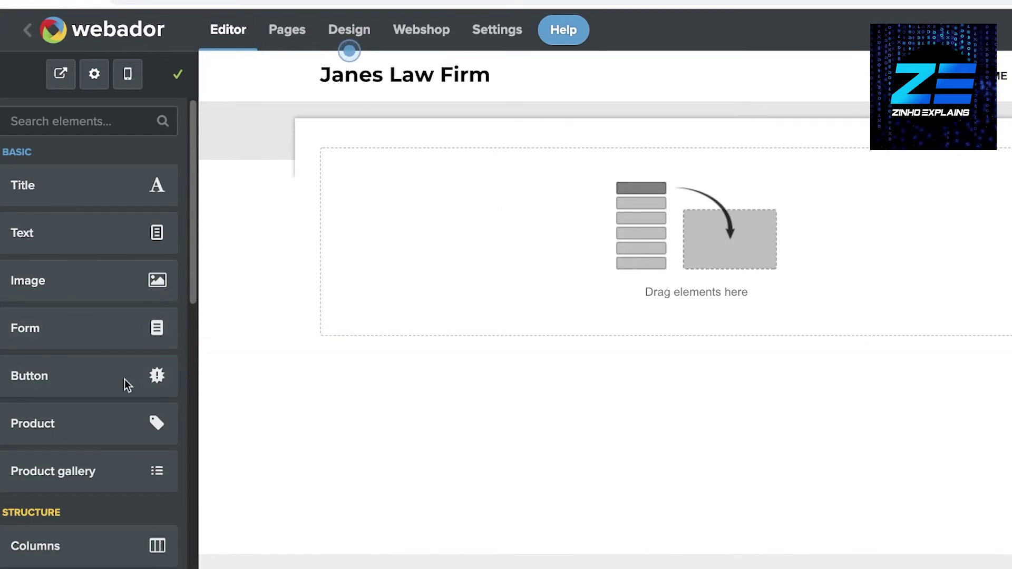
scroll(128, 384, "down", 10)
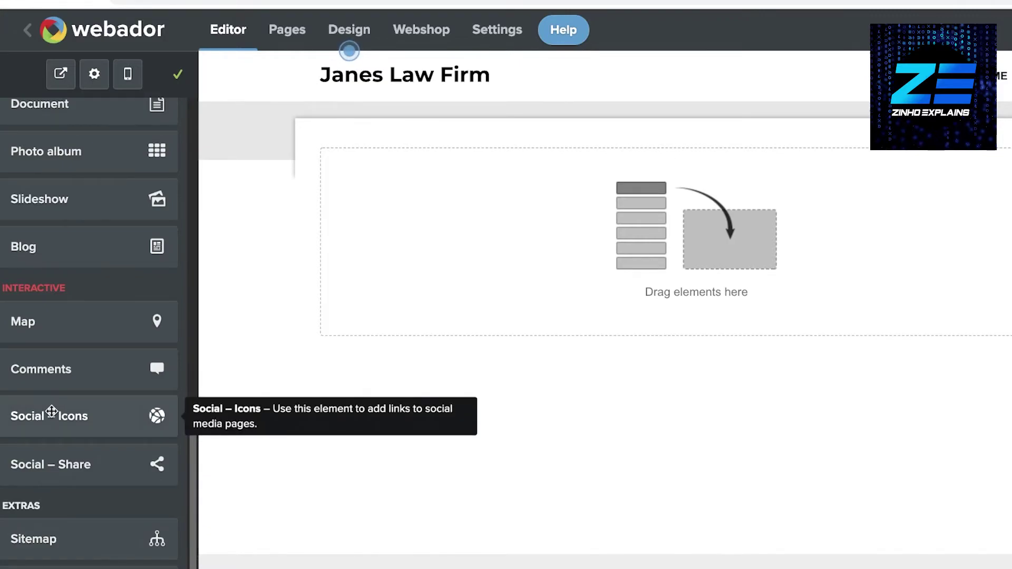
left_click_drag(63, 319, 748, 454)
left_click_drag(69, 320, 638, 567)
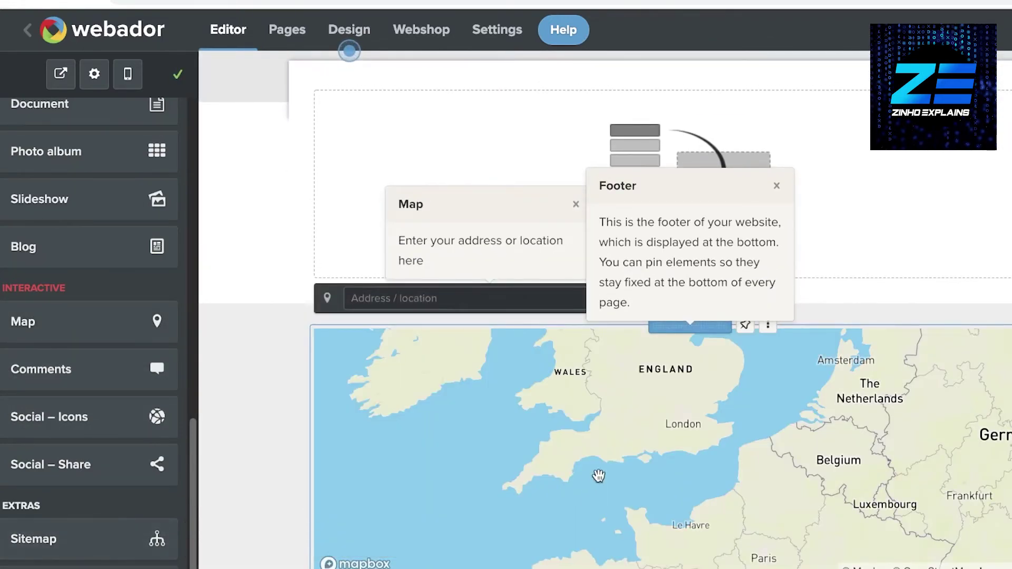
left_click_drag(670, 422, 679, 470)
scroll(667, 433, "up", 3)
scroll(668, 434, "up", 5)
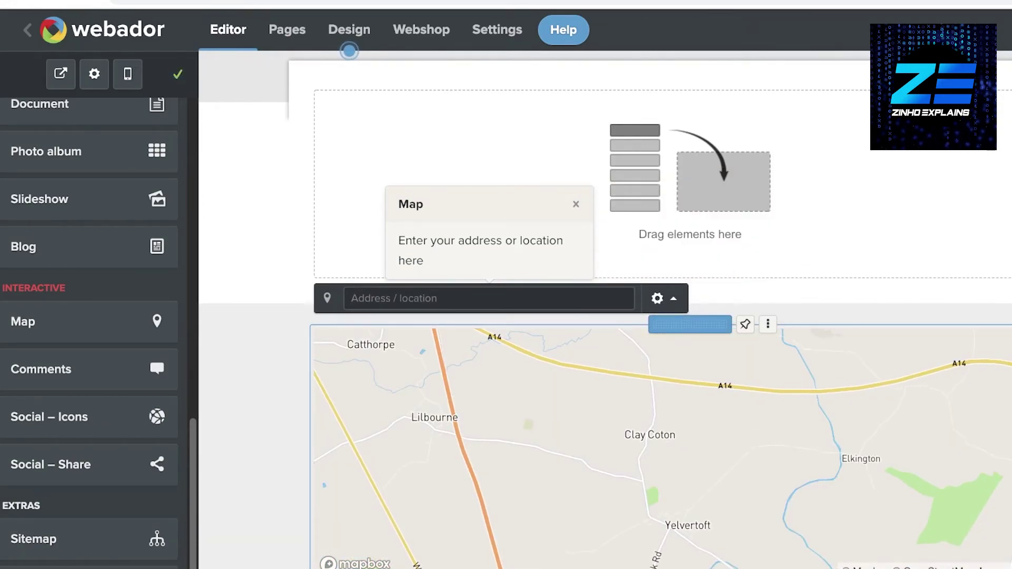
left_click(434, 109)
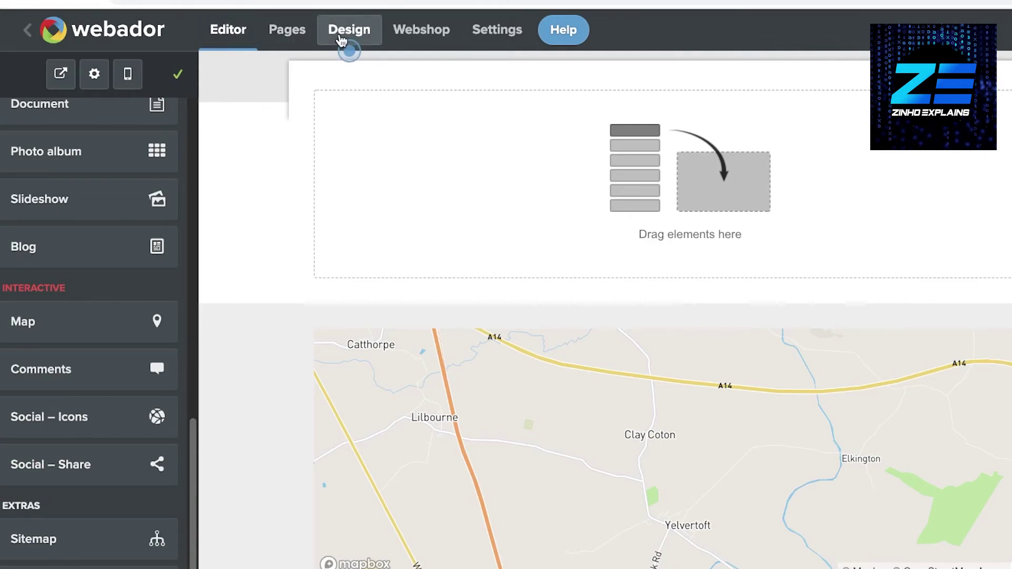
Set the site's accent colour to light blue #73bdd5 in the Design settings
left_click(341, 40)
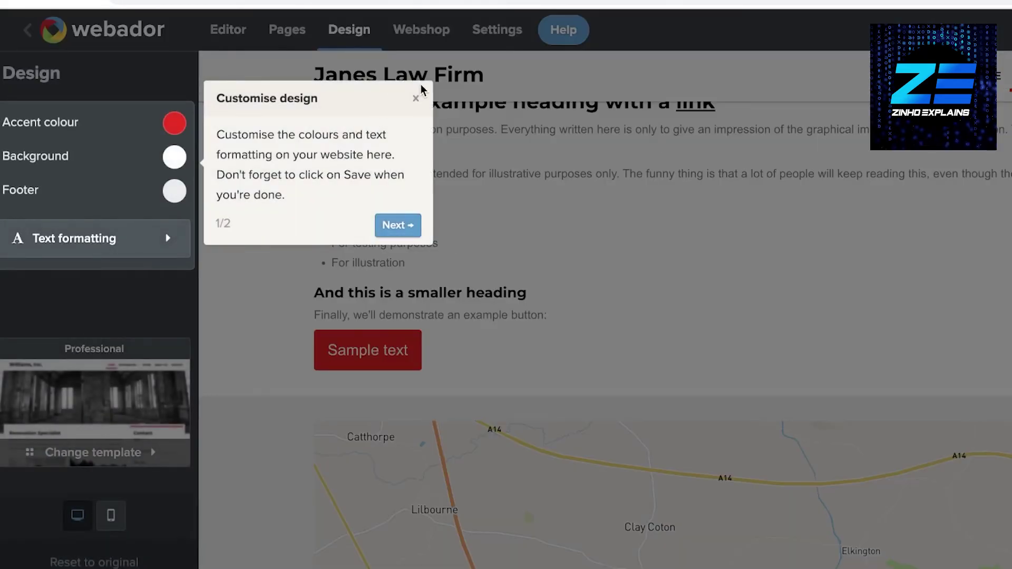
left_click(416, 98)
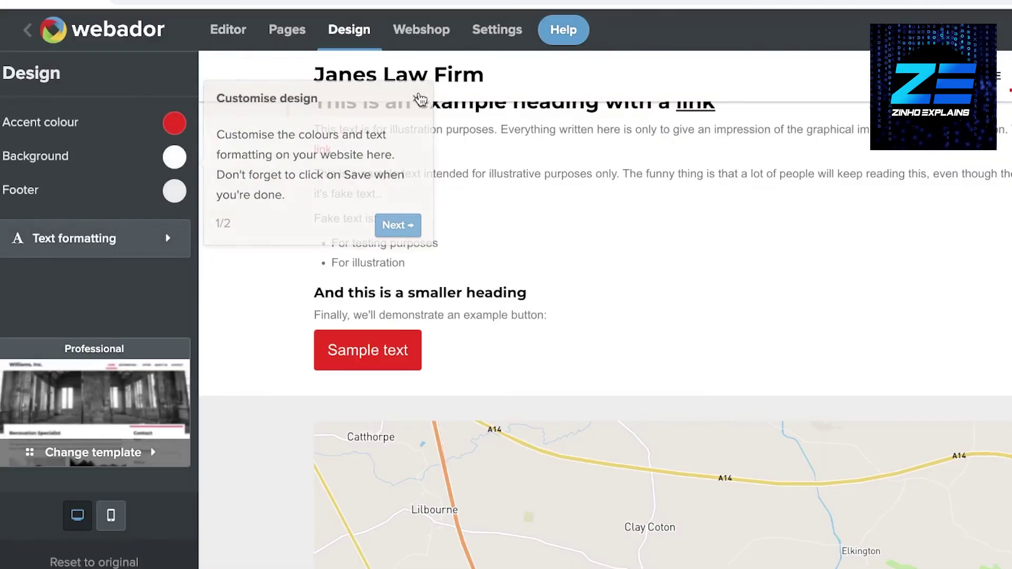
left_click(168, 125)
left_click(249, 157)
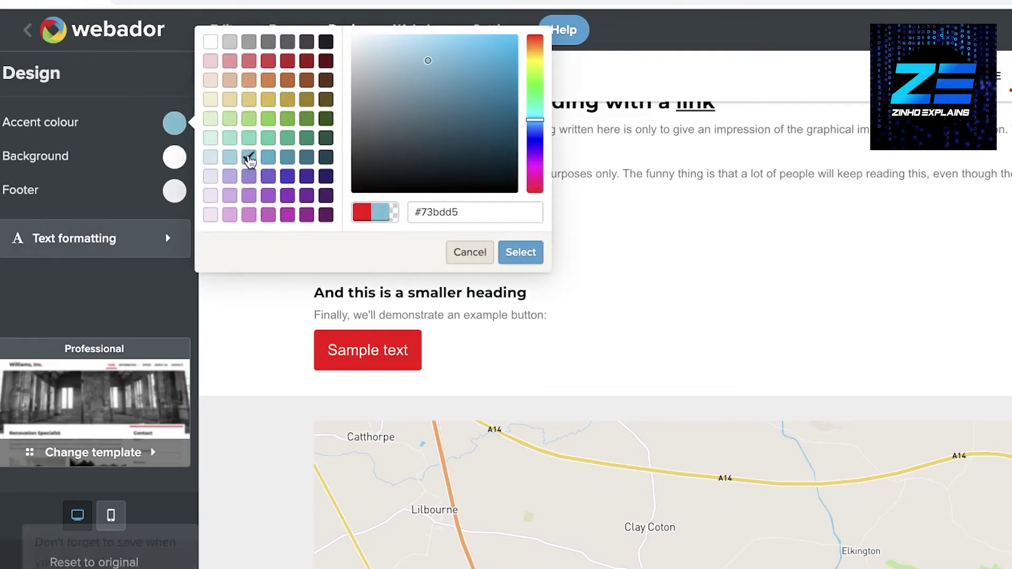
left_click(516, 256)
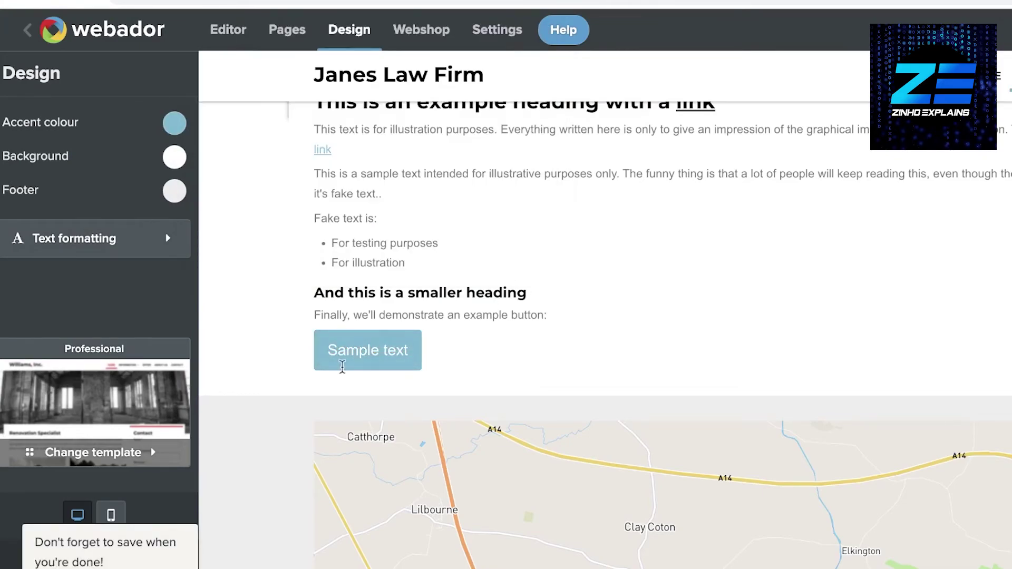
scroll(678, 293, "down", 2)
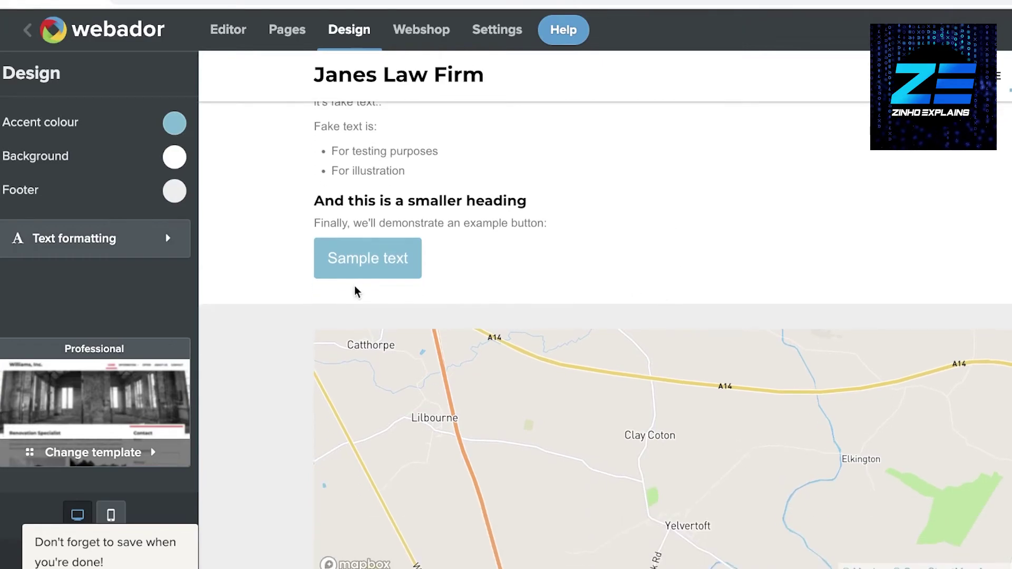
scroll(605, 335, "up", 3)
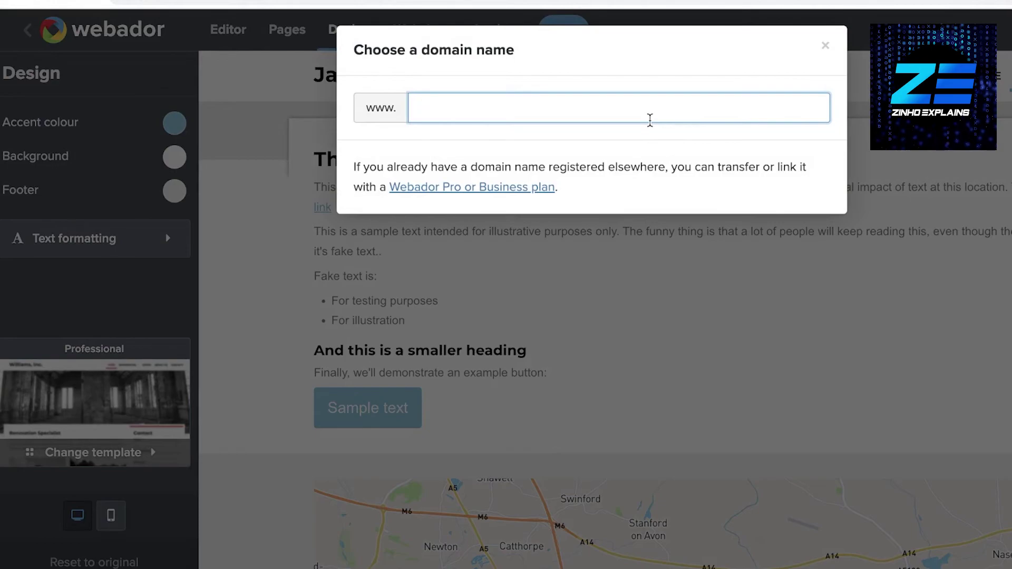
Publish the site at the free janeslawfirm.webador.co.uk address and open the live site
type("JanesLawFirm")
scroll(438, 474, "down", 1)
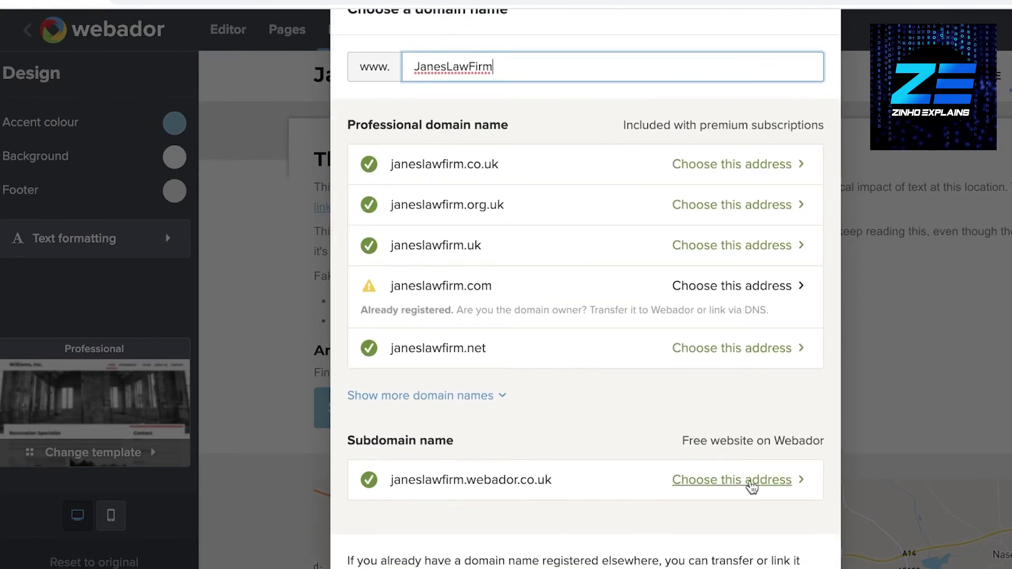
left_click(750, 483)
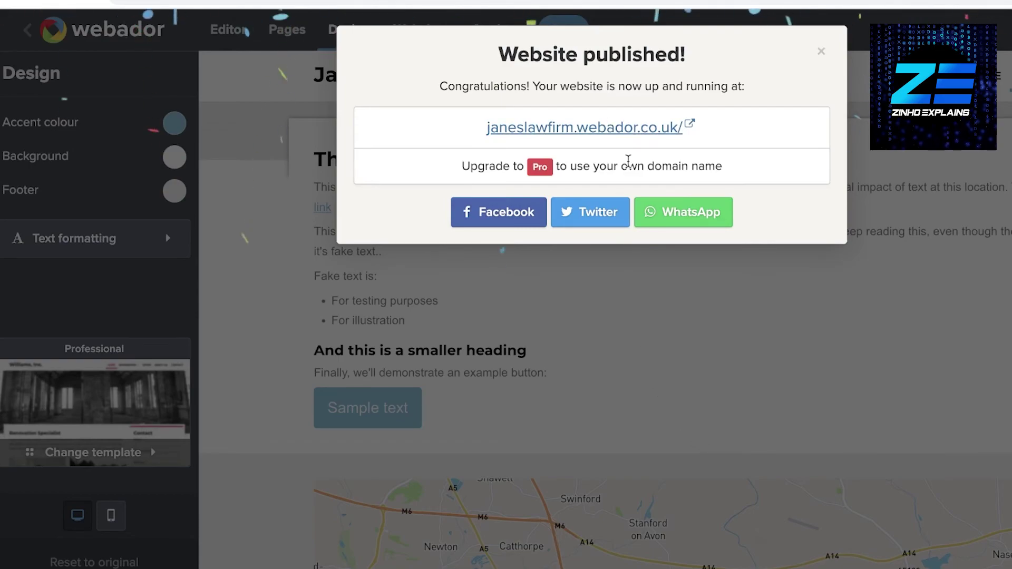
left_click(624, 127)
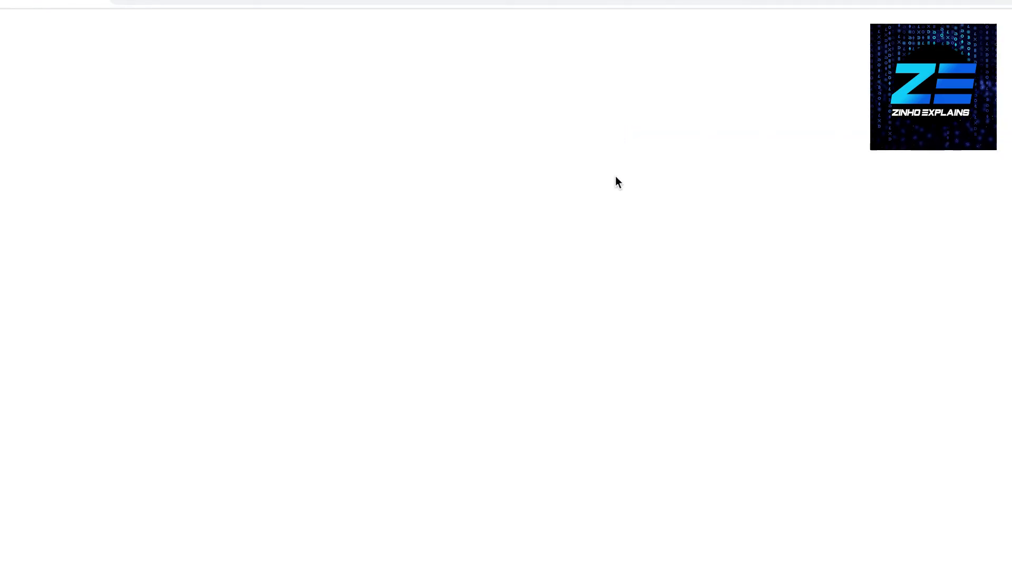
Browse the live site's Lady Justice banner and Our Focus map, then return to Home
scroll(594, 184, "down", 2)
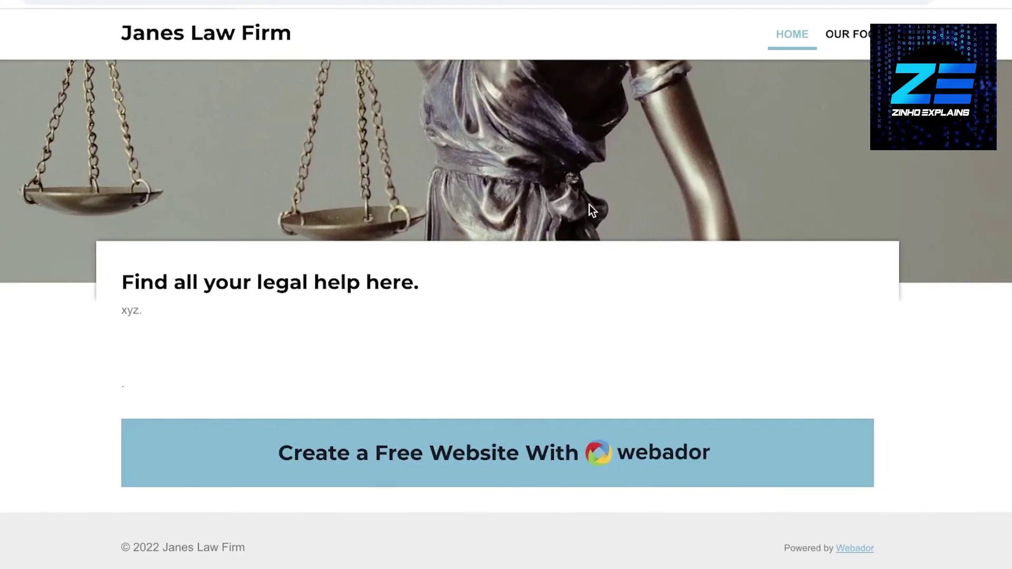
scroll(784, 289, "up", 2)
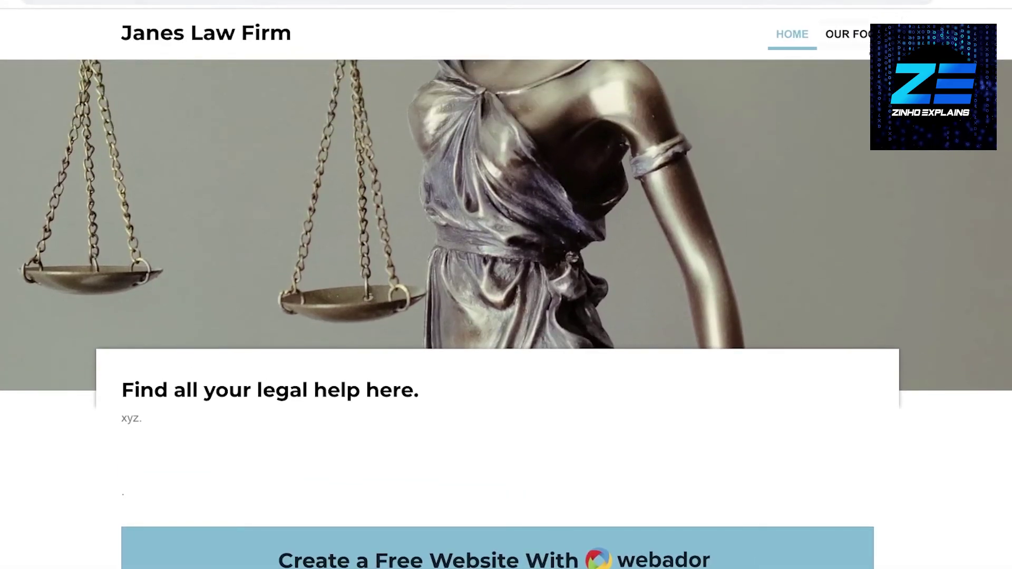
scroll(841, 194, "down", 2)
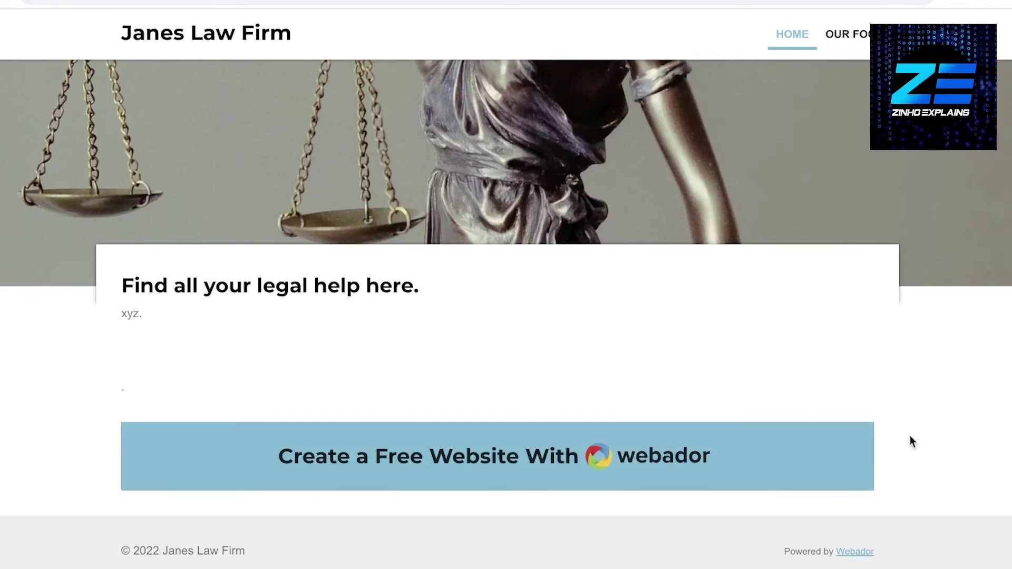
scroll(989, 351, "up", 2)
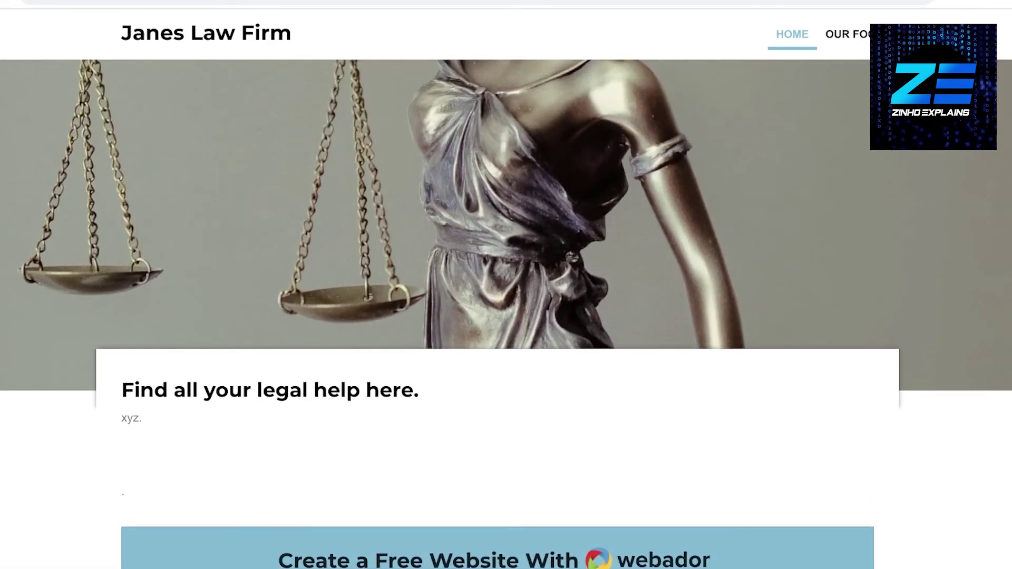
scroll(746, 62, "down", 2)
scroll(746, 63, "up", 2)
scroll(479, 68, "down", 5)
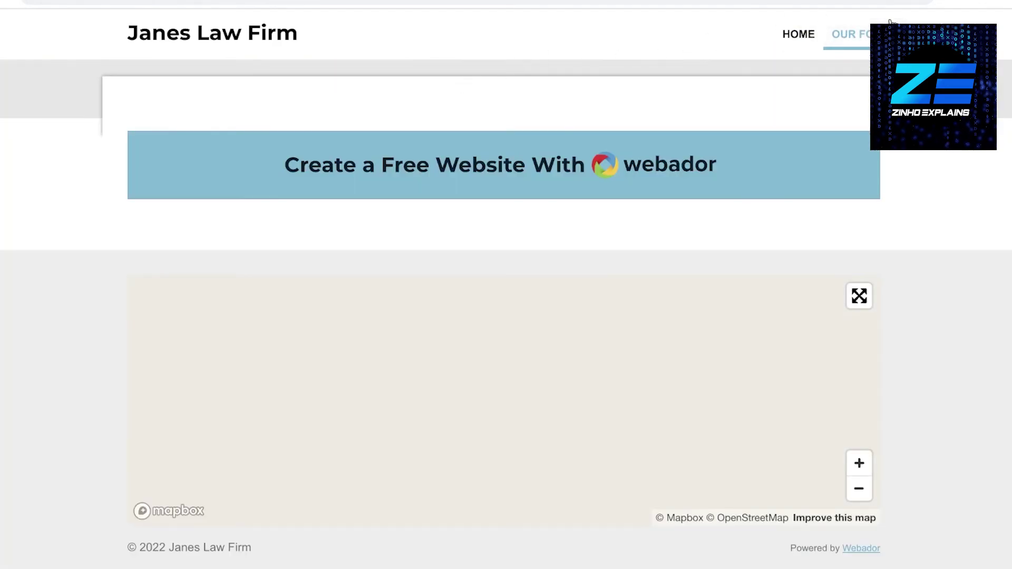
left_click(780, 44)
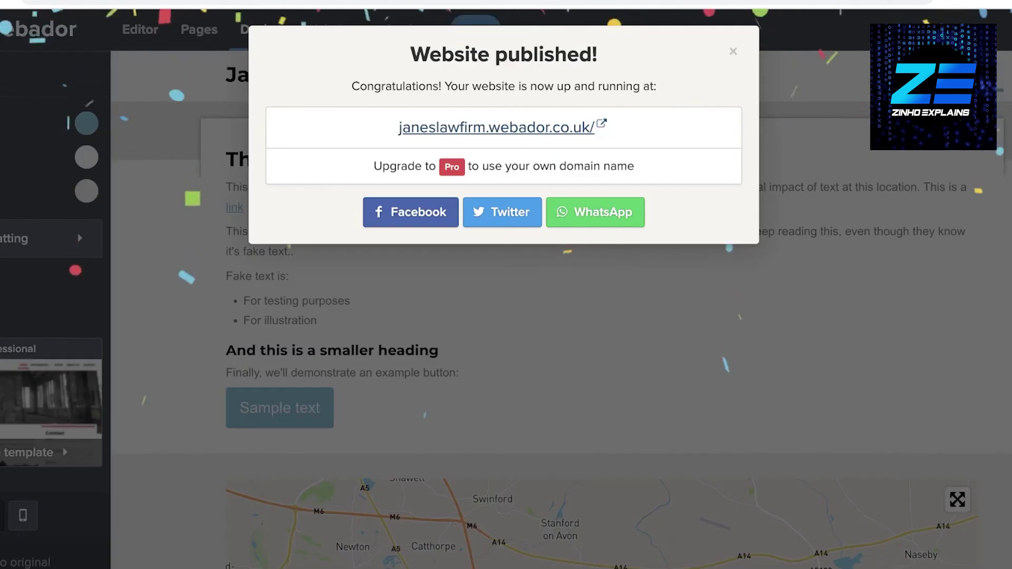
Dismiss the published notice and open Statistics for Janes Law Firm from its More menu
left_click(735, 53)
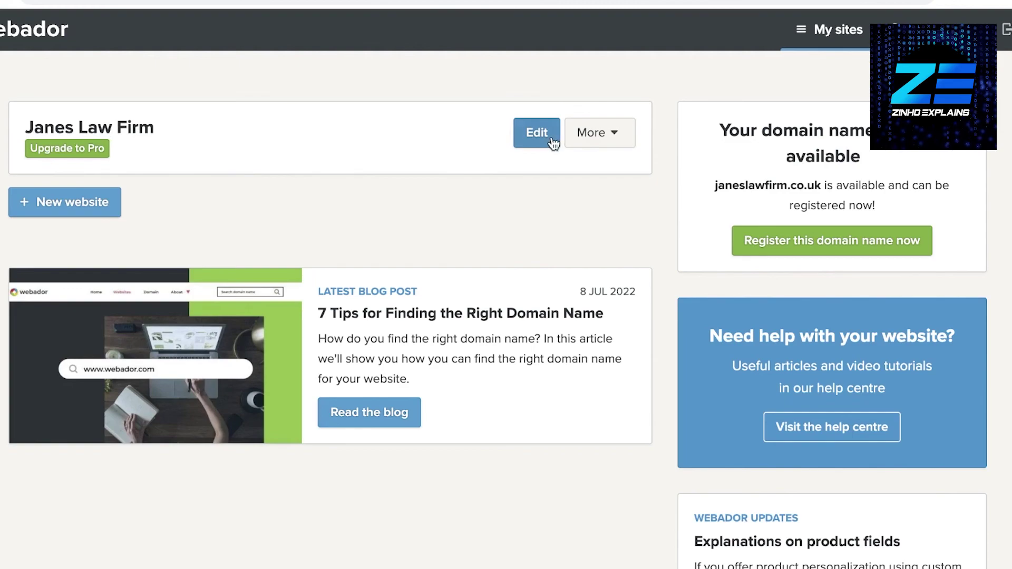
left_click(615, 136)
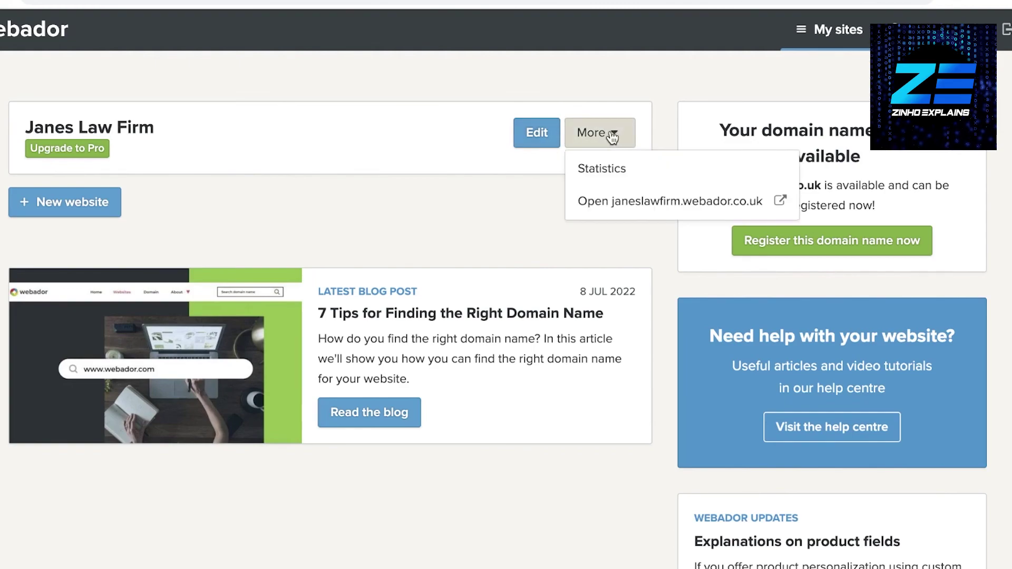
left_click(621, 167)
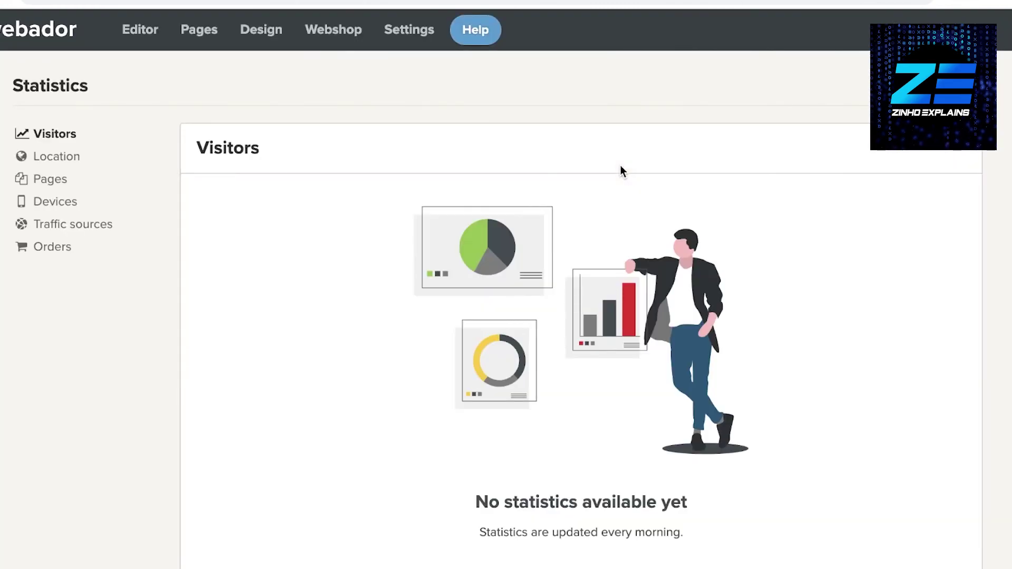